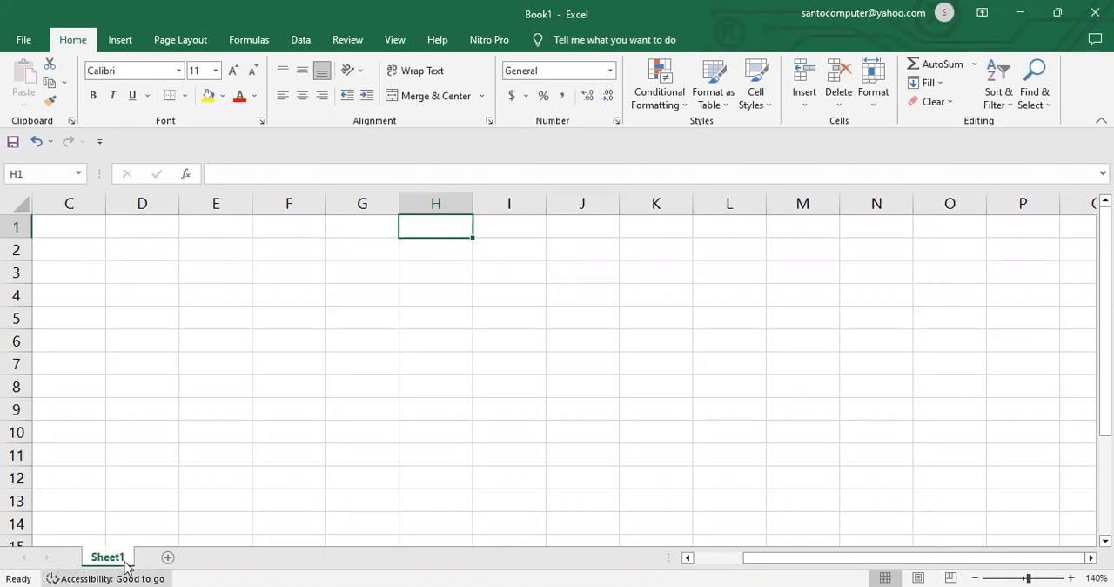
Step: Add a new worksheet to the workbook and rename it SUMBER DATA
left_click(167, 560)
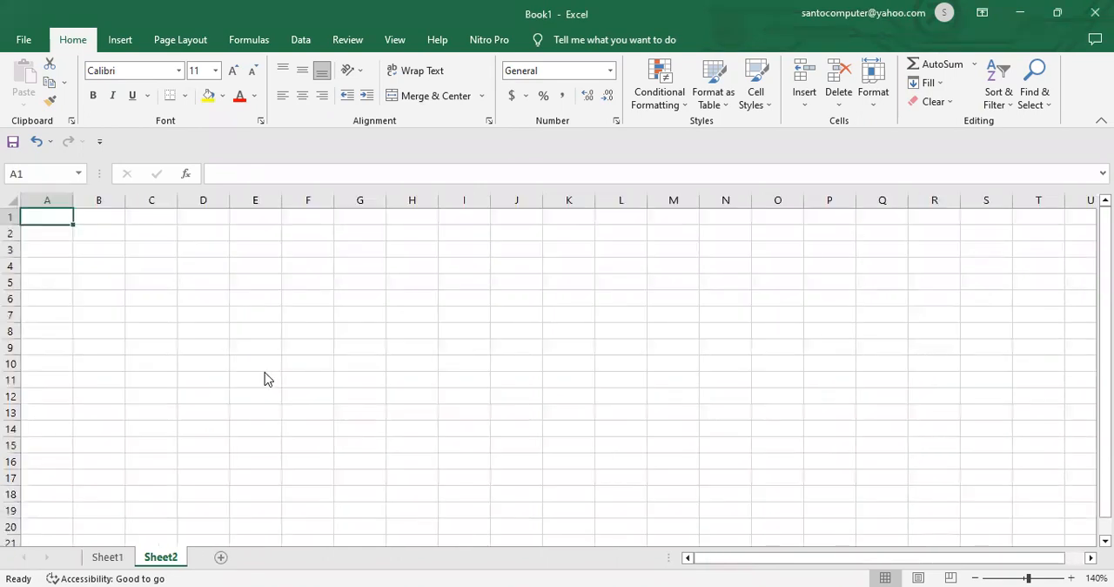
right_click(165, 557)
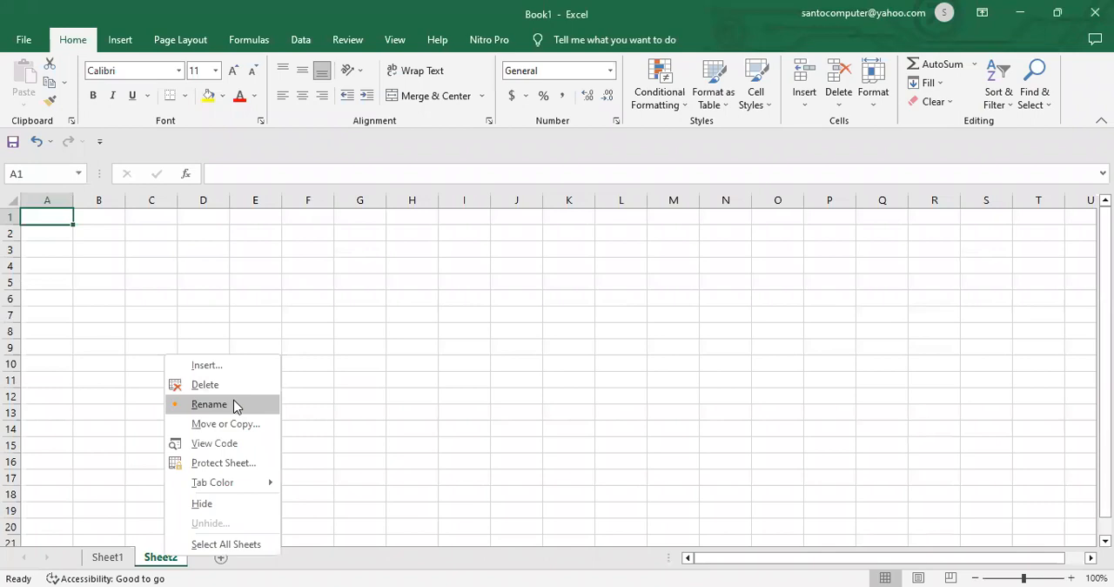
left_click(234, 402)
type("SUMBE")
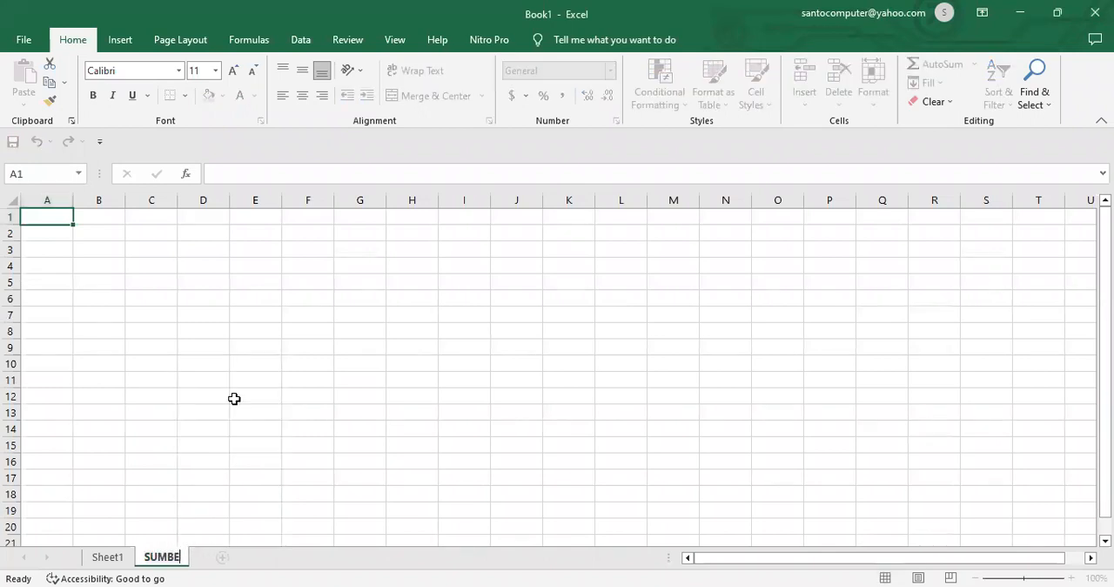
type("R DATA")
key("Return")
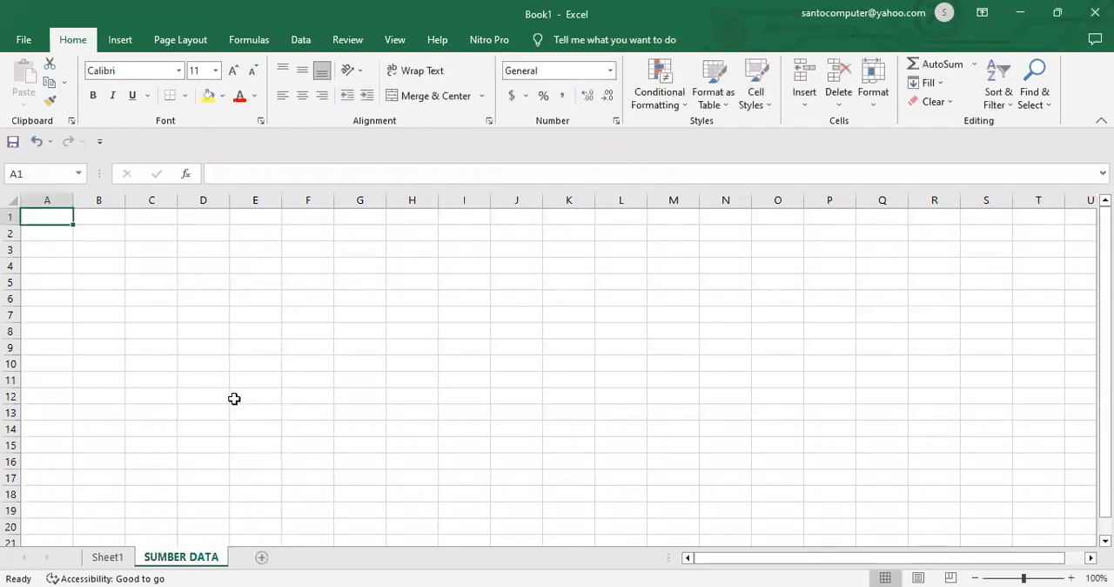
Step: Enter the item code BR1 in cell J1 of the SUMBER DATA sheet
left_click(511, 233)
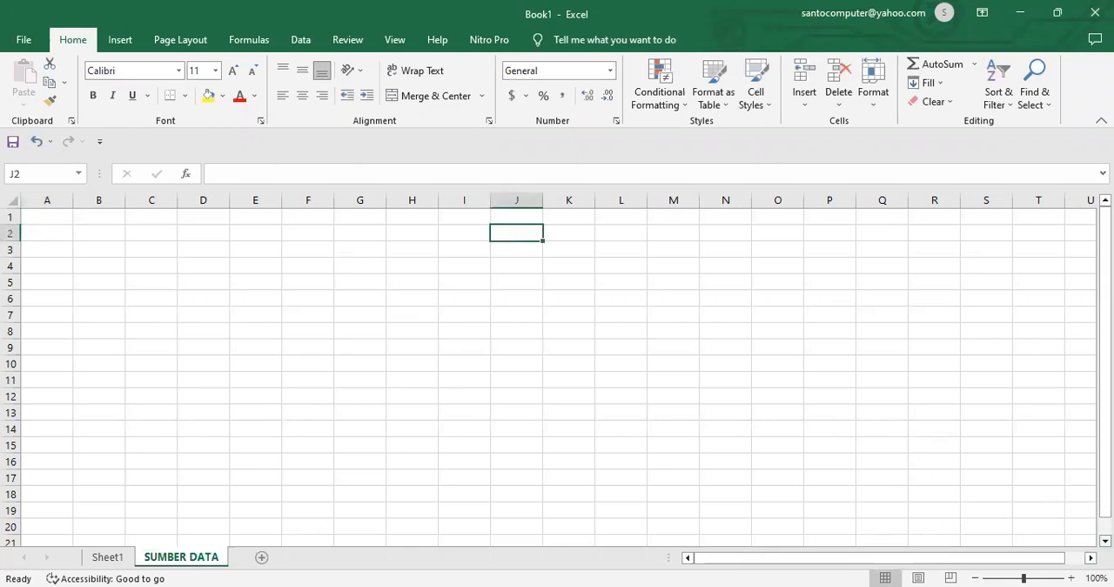
scroll(558, 374, "down", 1)
scroll(557, 374, "right", 1)
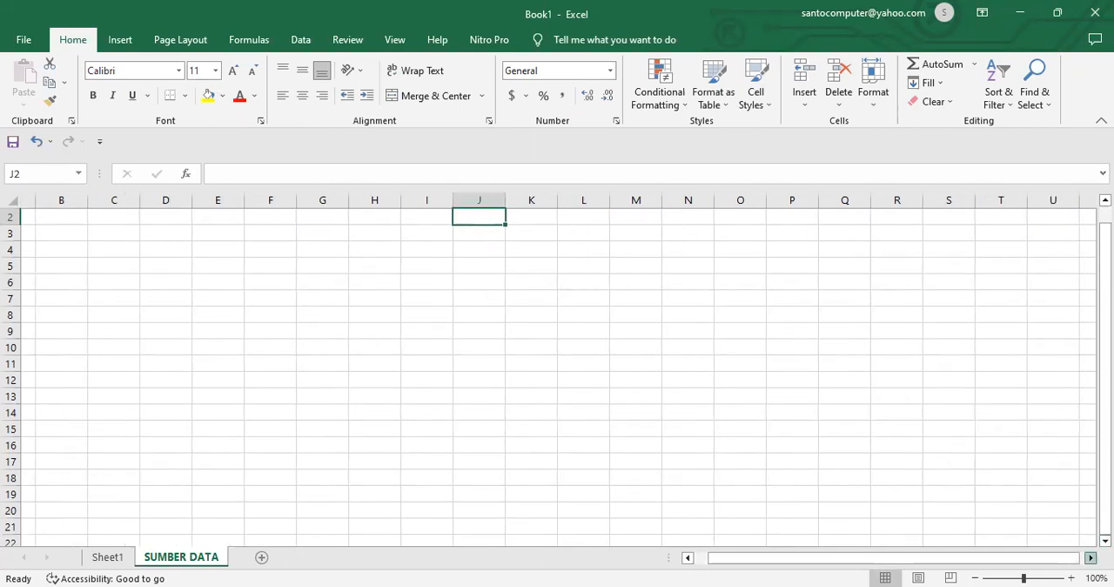
scroll(824, 416, "up", 5, "ctrl")
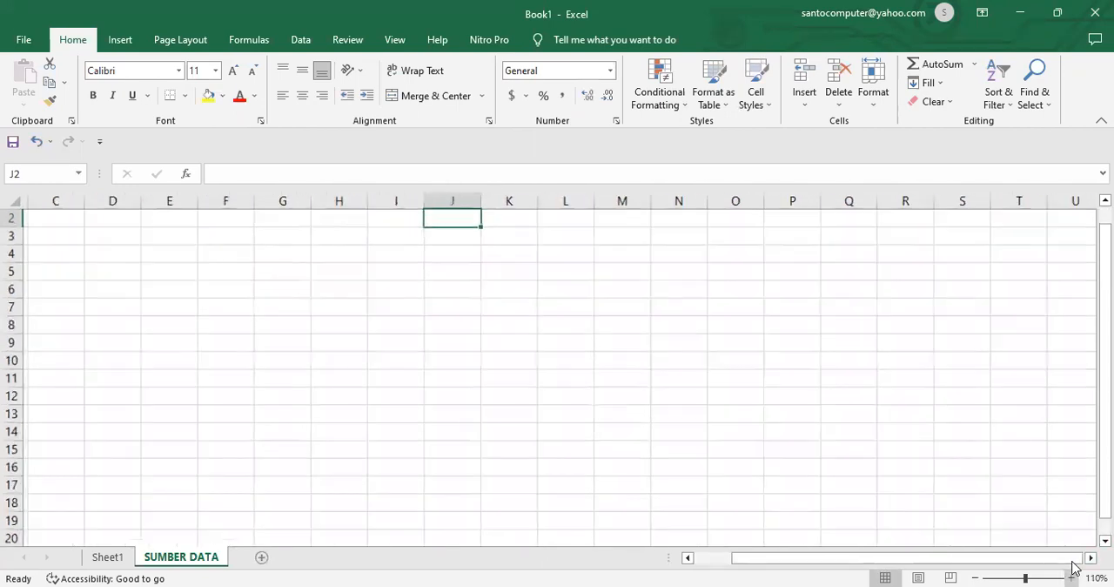
scroll(824, 416, "up", 1)
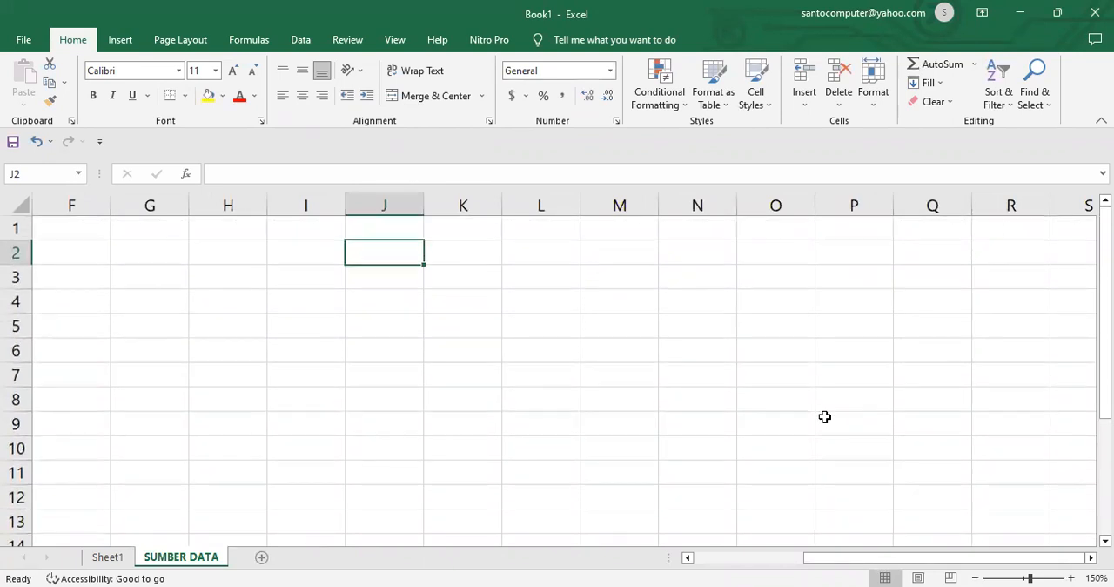
left_click(391, 234)
type("BR1")
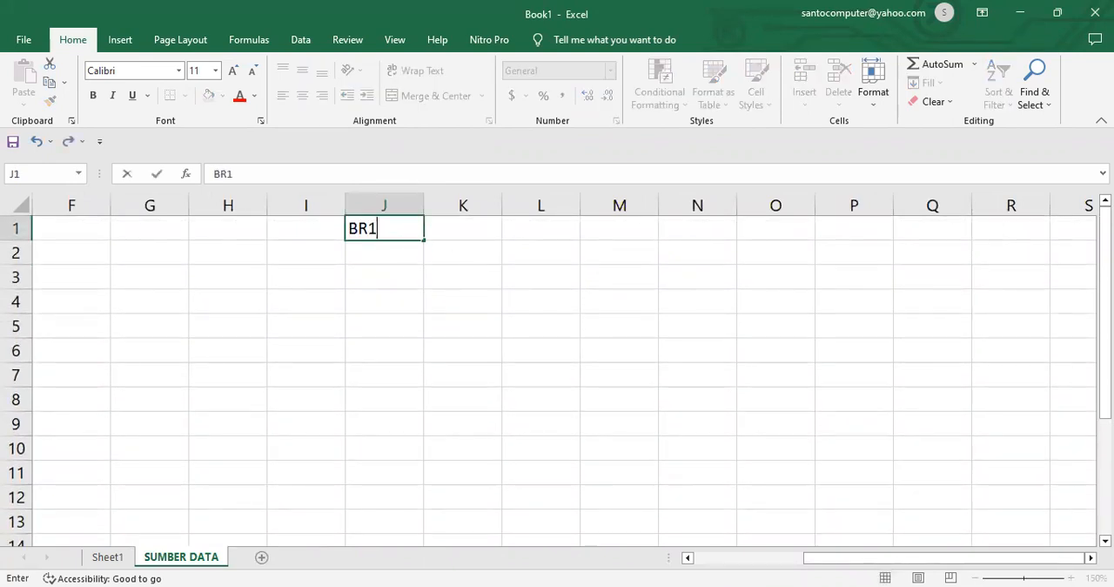
key("Return")
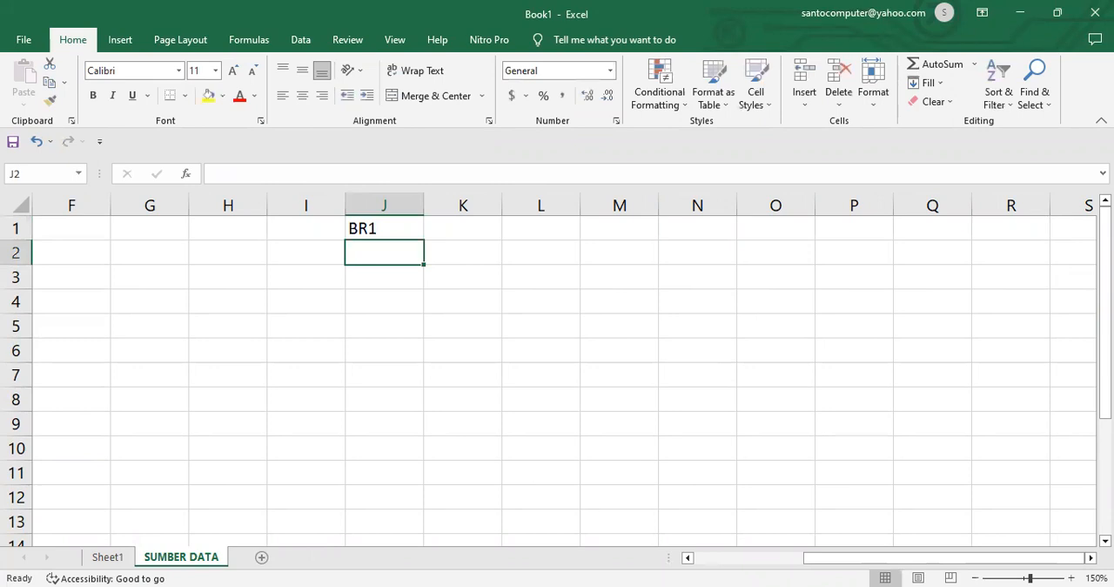
Step: Fill the item code series from J1 down to J9, producing BR1 through BR9
left_click(401, 229)
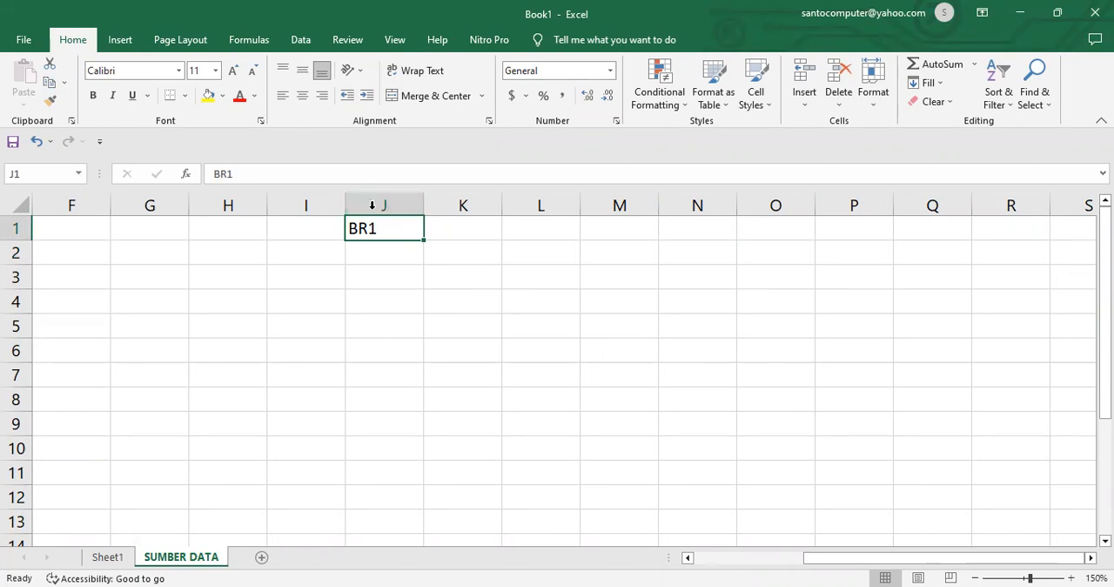
left_click_drag(425, 241, 423, 294)
left_click_drag(414, 437, 413, 433)
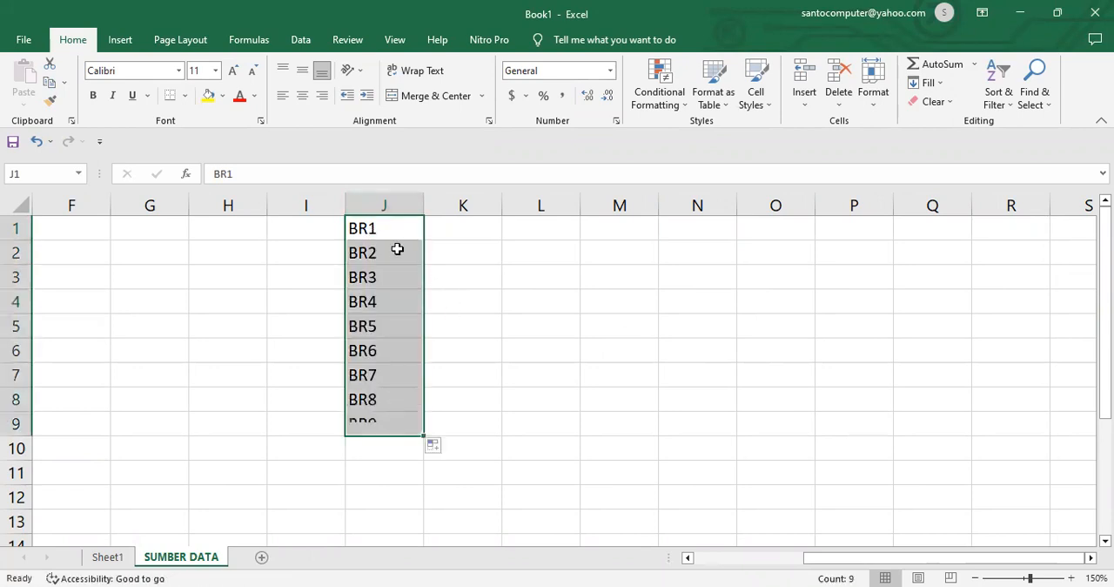
Step: Enter the item names BERAS, GULA, KOPI, SUSU and TELUR in cells K1 to K5
left_click(481, 228)
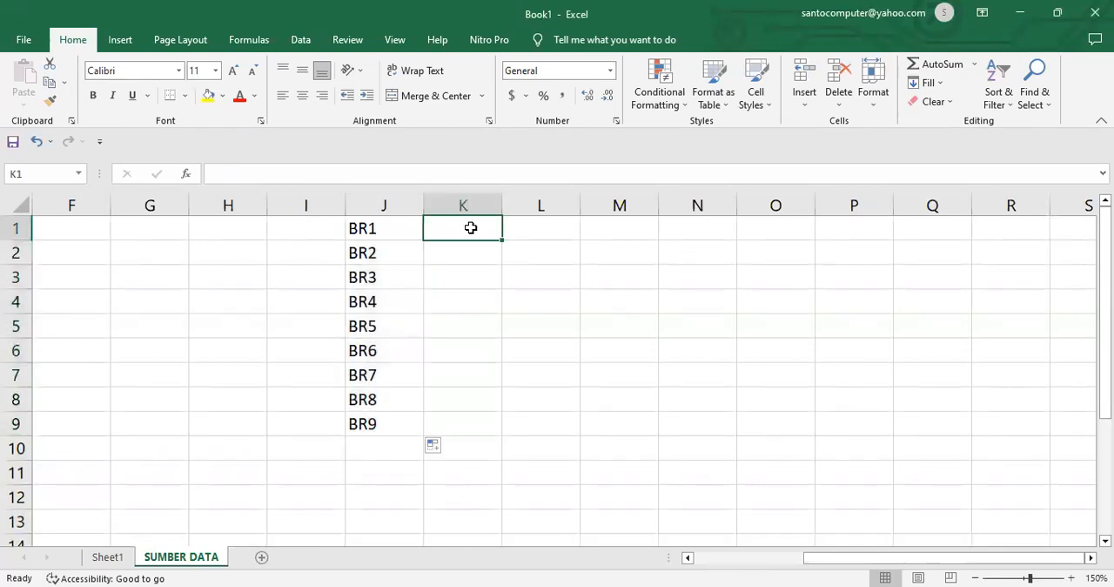
type("BERAS")
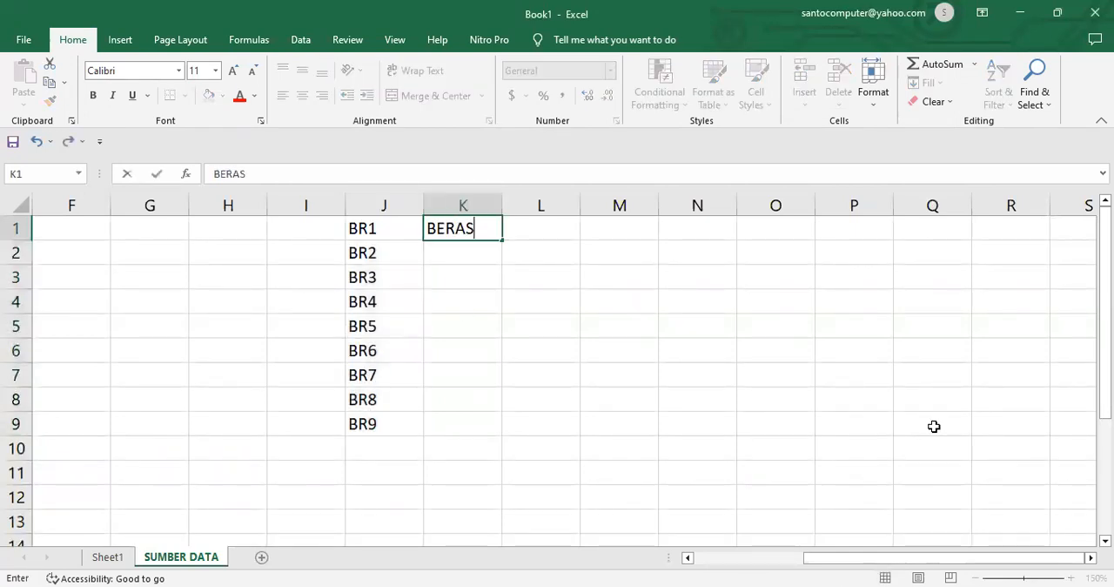
key("Return")
type("GULA")
key("Return")
type("KOPI")
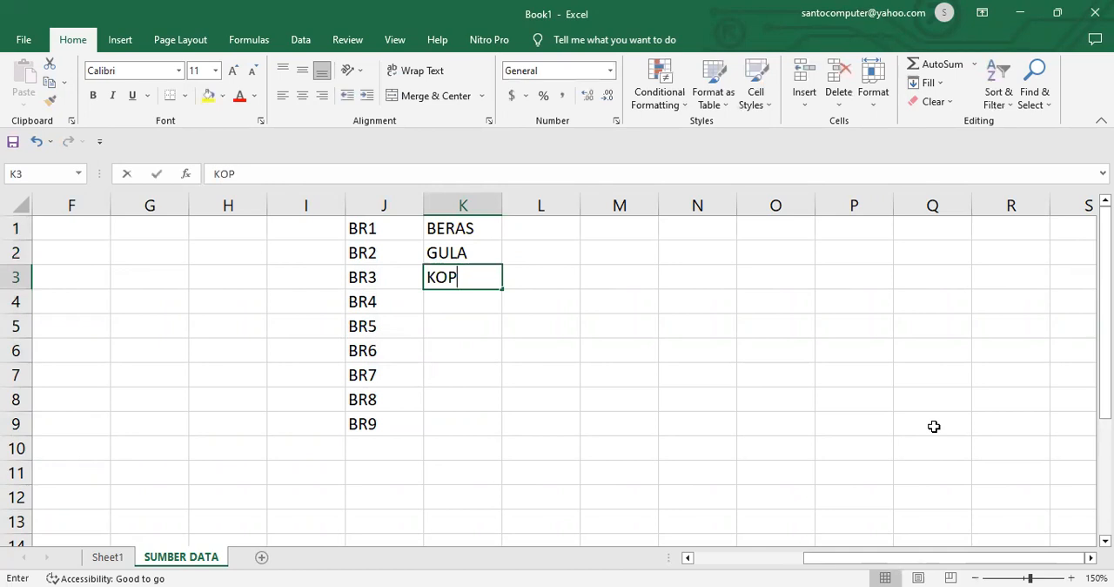
key("Return")
type("SUSU")
key("Return")
type("TELUR")
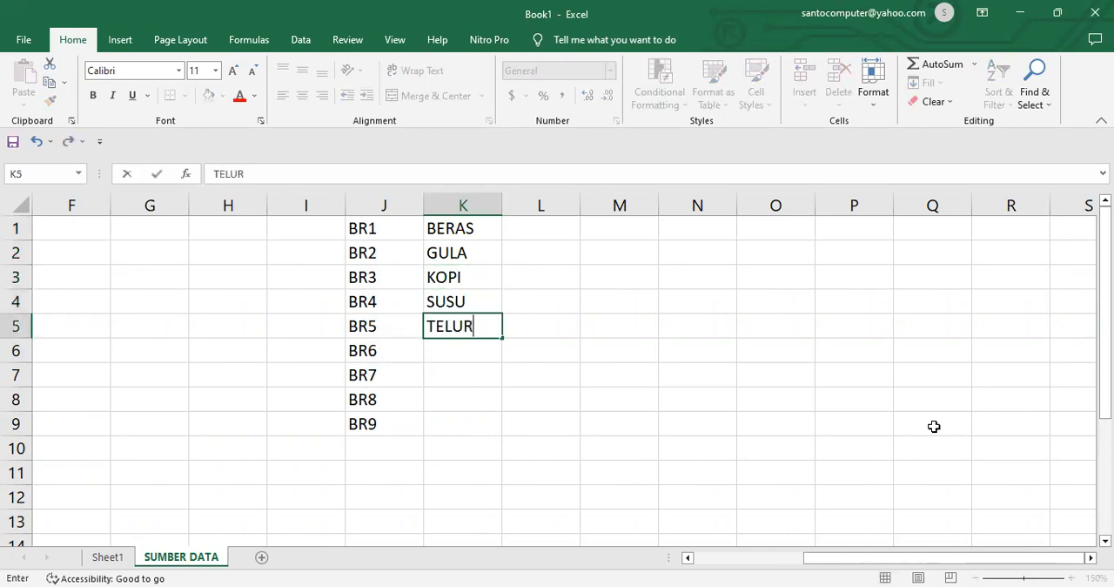
key("Return")
Step: Continue the item names with TERIGU, MENTEGA, MINYAK and SABUN in cells K6 to K9
type("TERIGU")
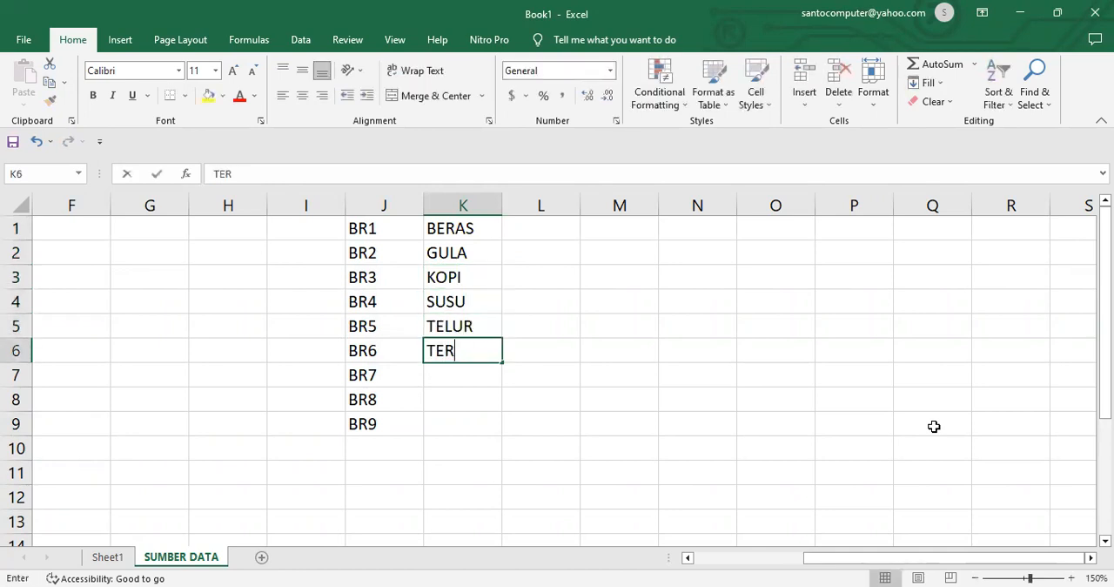
key("Return")
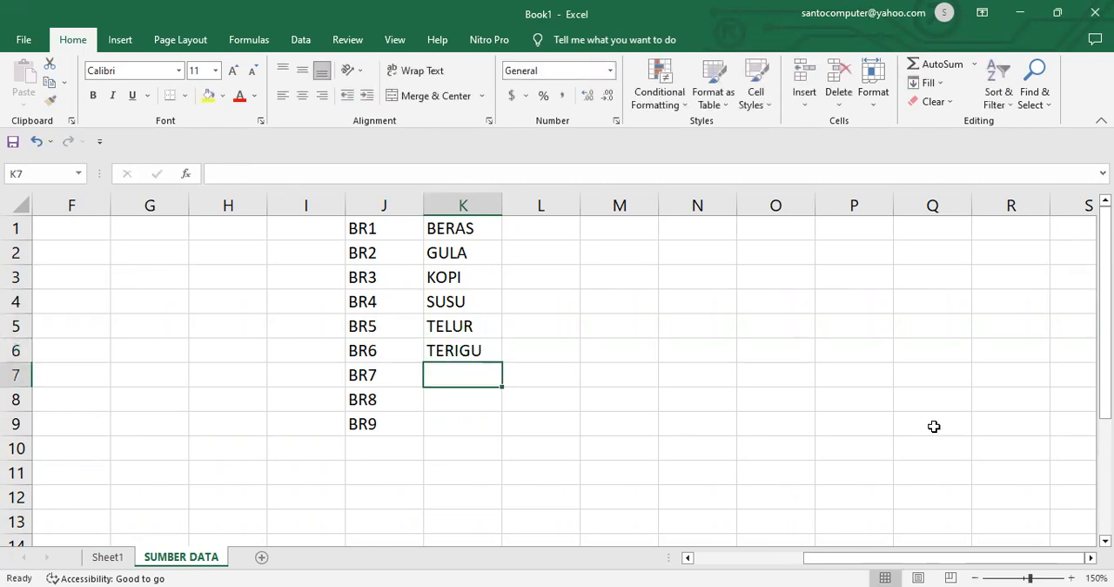
type("MENTEGA")
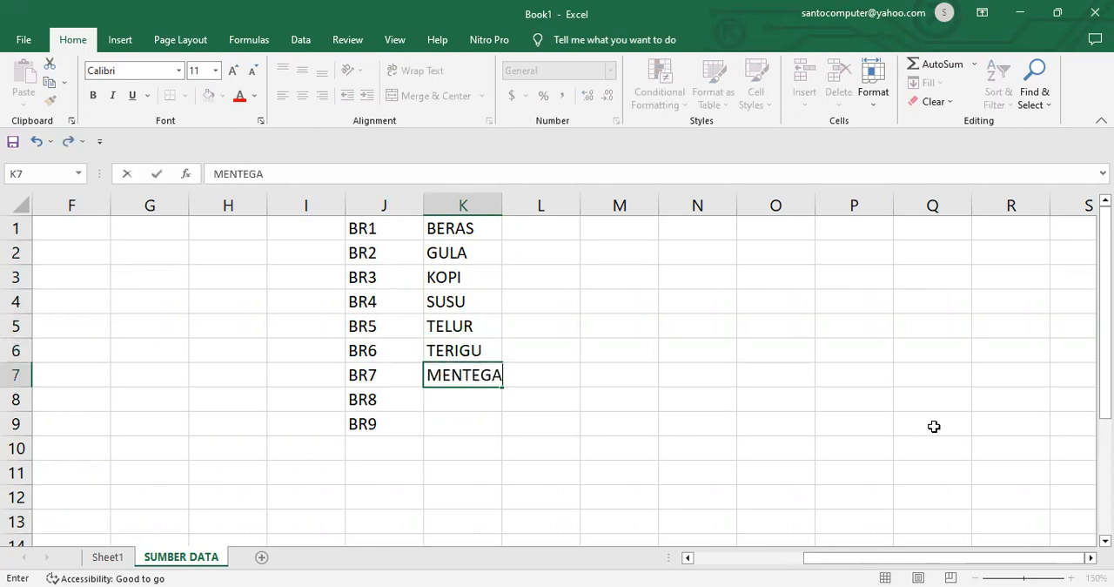
key("Return")
type("MINYA")
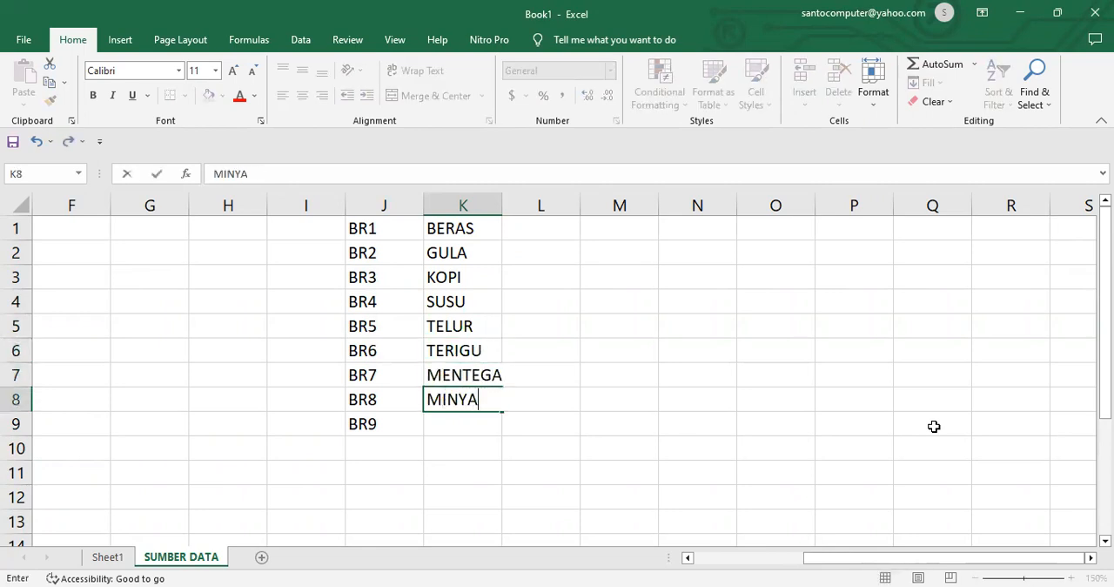
type("K")
key("Return")
type("SABUN")
key("Return")
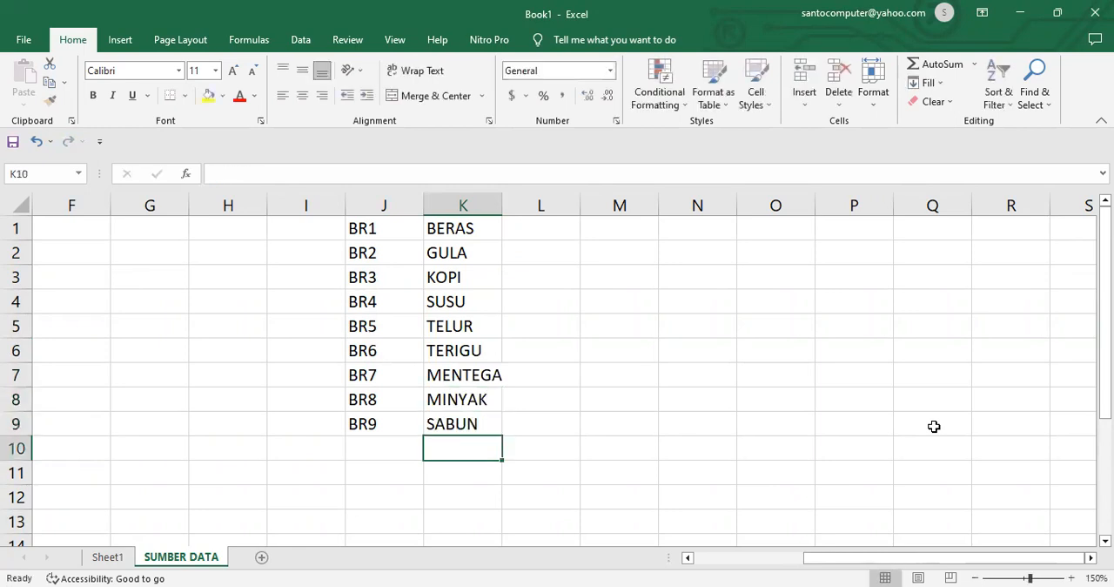
Step: Enter the numbers 15, 25, 10, 9 and 30 in cells L1 to L5 beside the item names
left_click(544, 231)
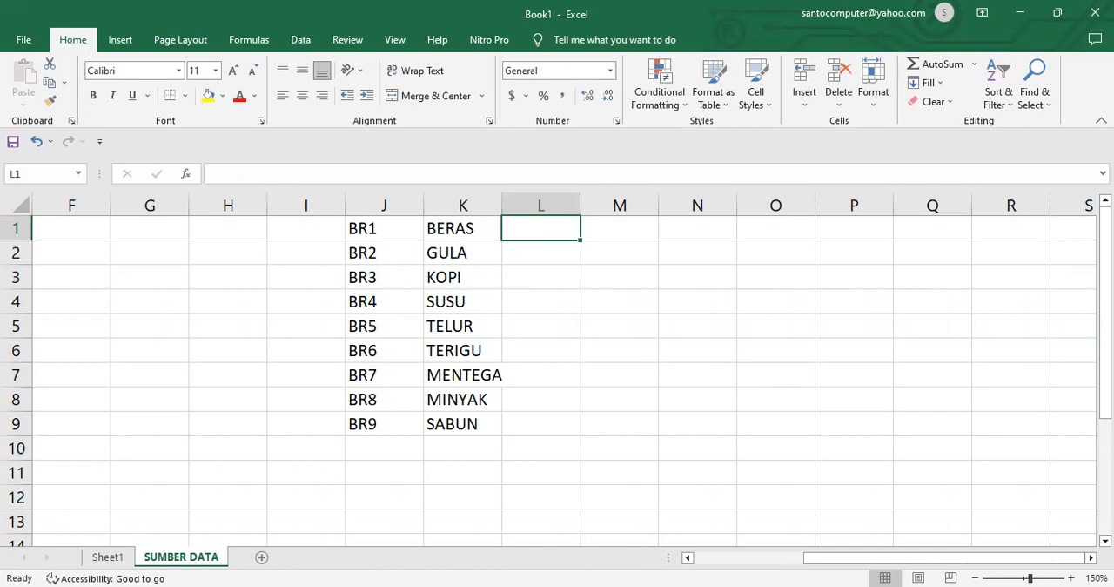
type("15")
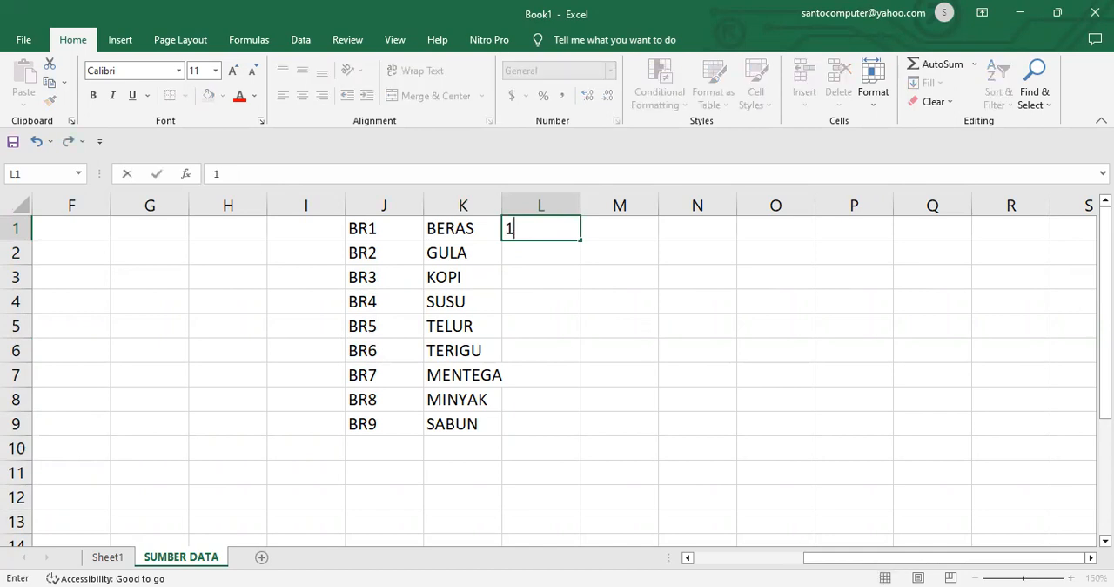
key("Return")
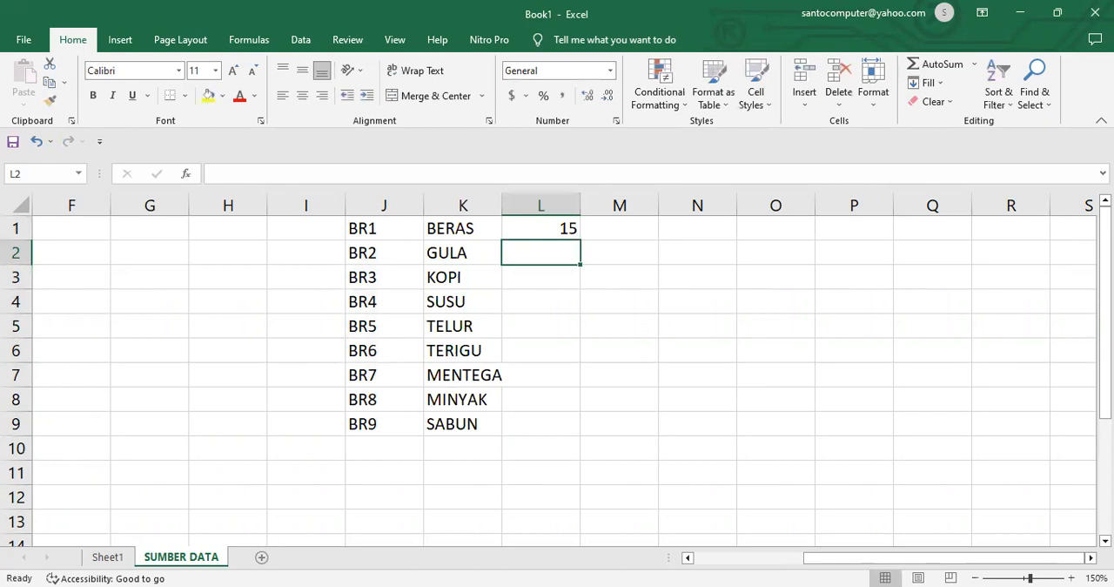
type("25")
key("Return")
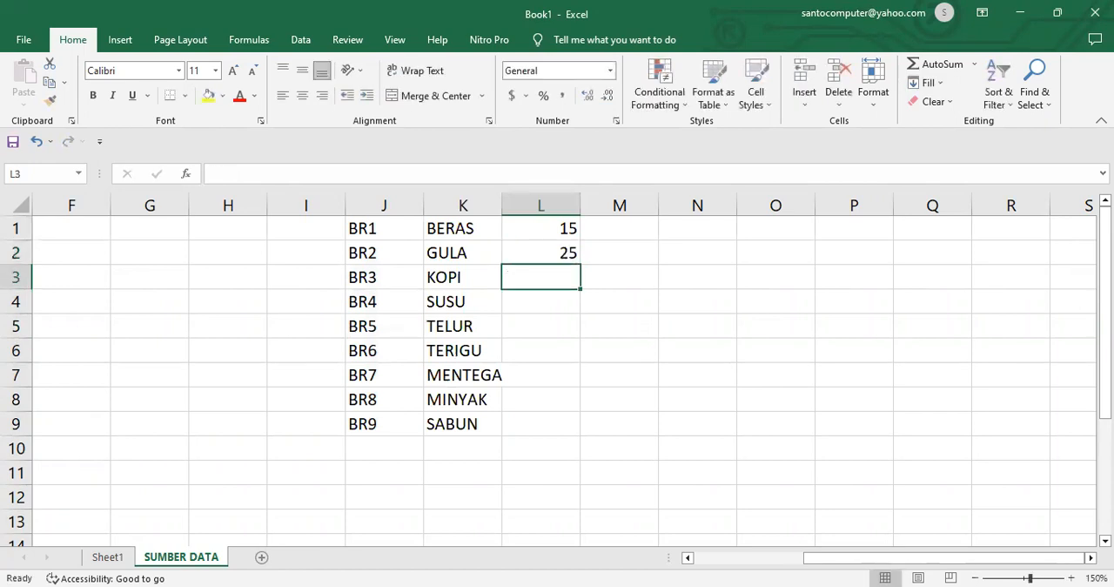
type("10")
key("Return")
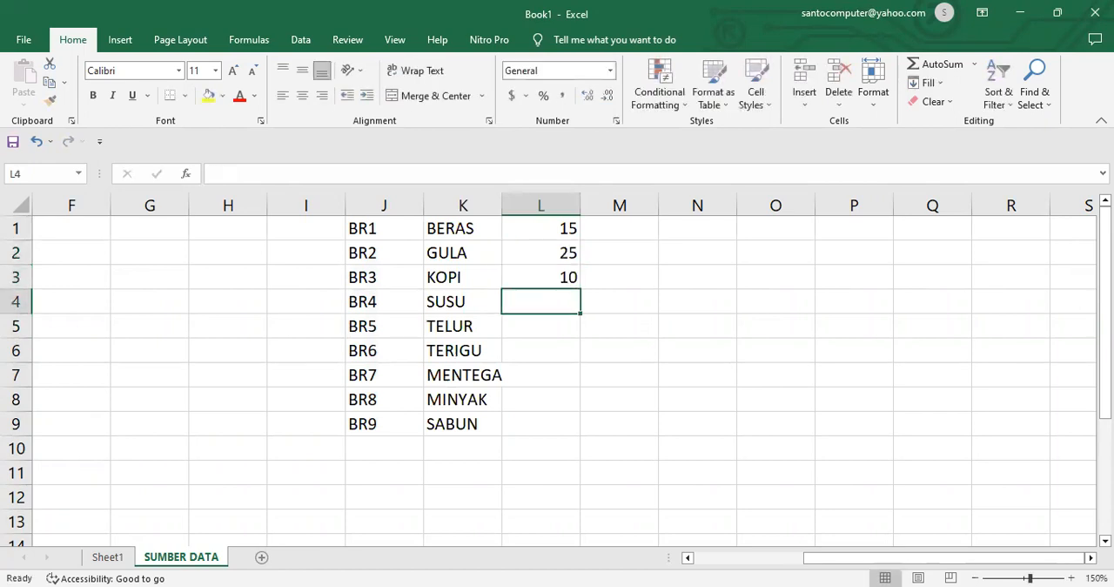
type("9")
key("Return")
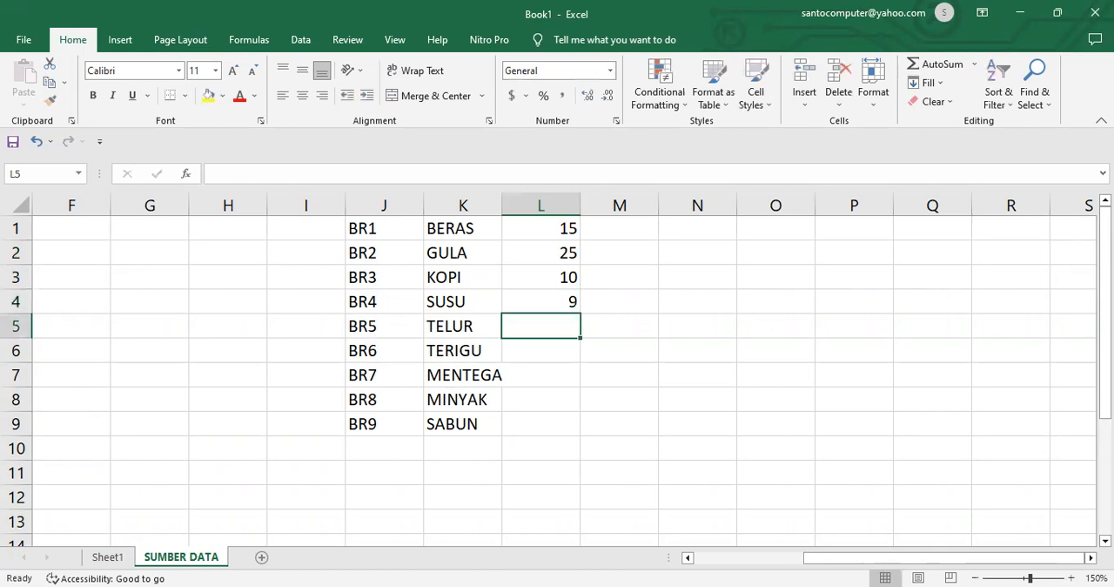
type("30")
key("Return")
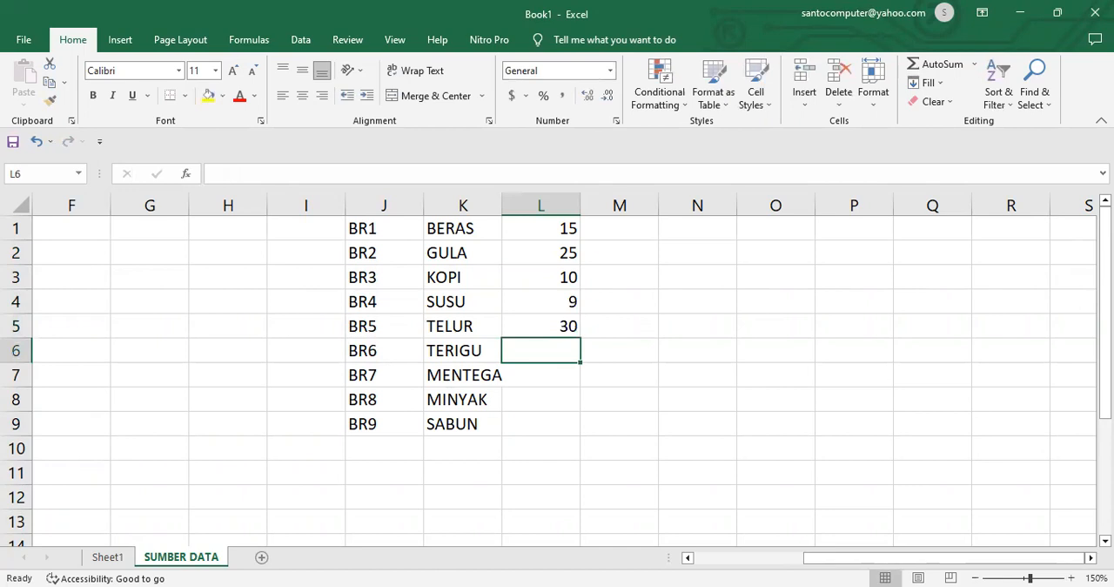
Step: Complete the number column with 20, 30, 35 and 22 in cells L6 to L9
type("20")
key("Return")
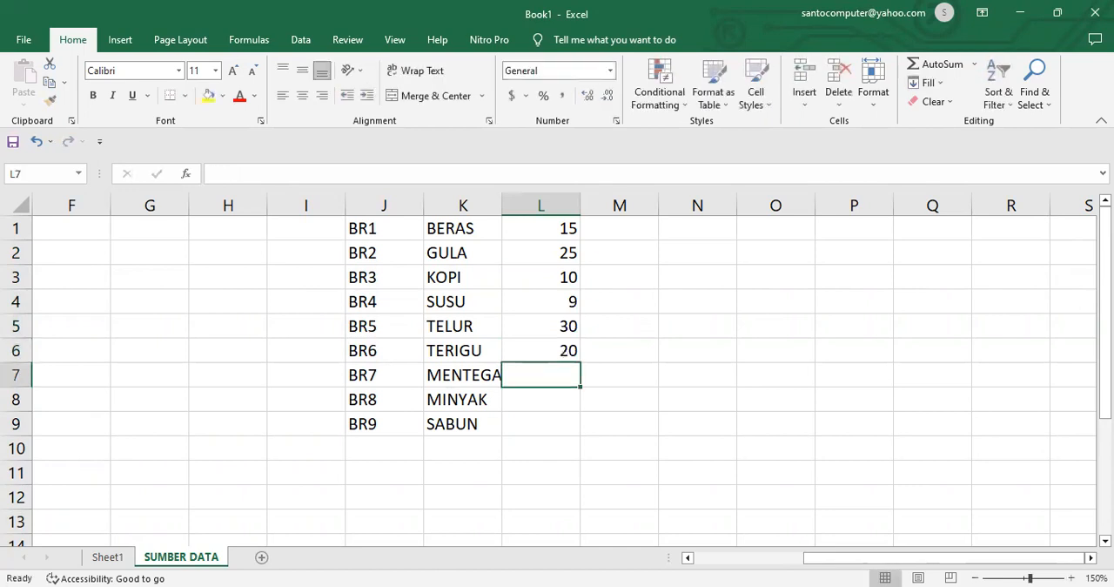
type("30")
key("Return")
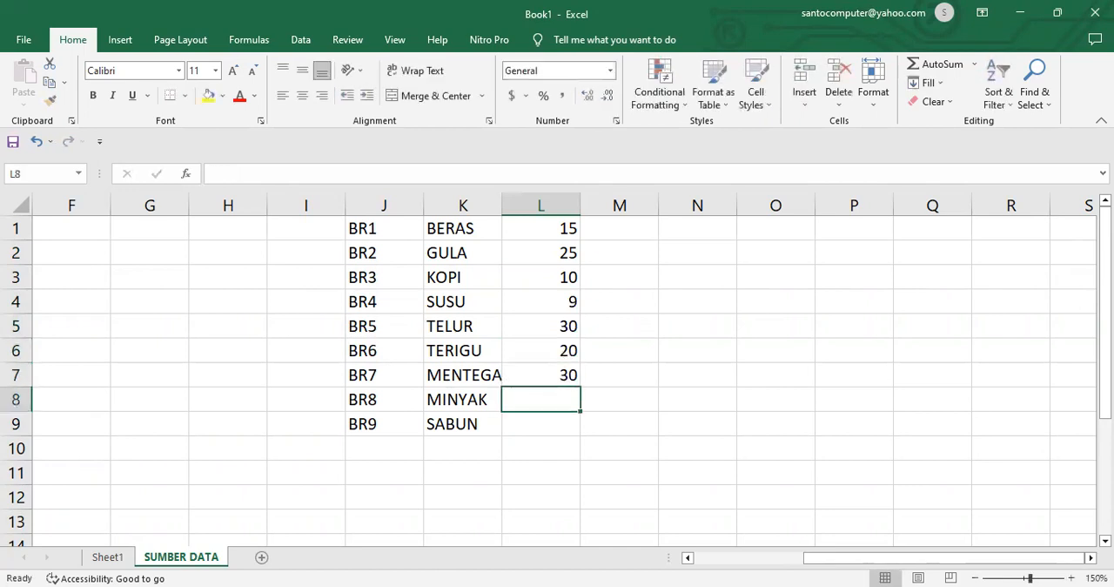
type("35")
key("Return")
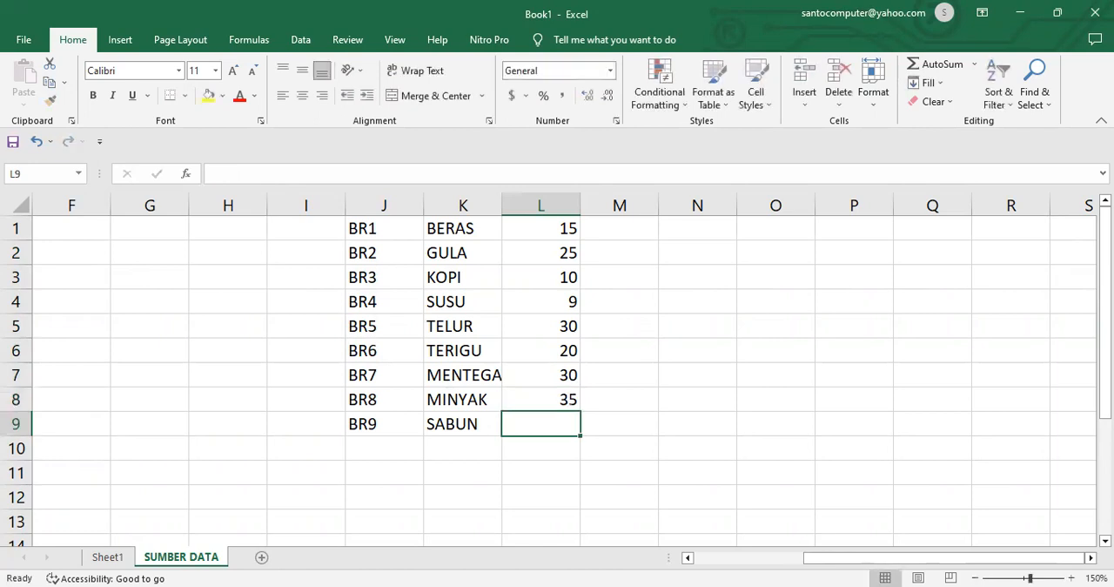
type("22")
key("Return")
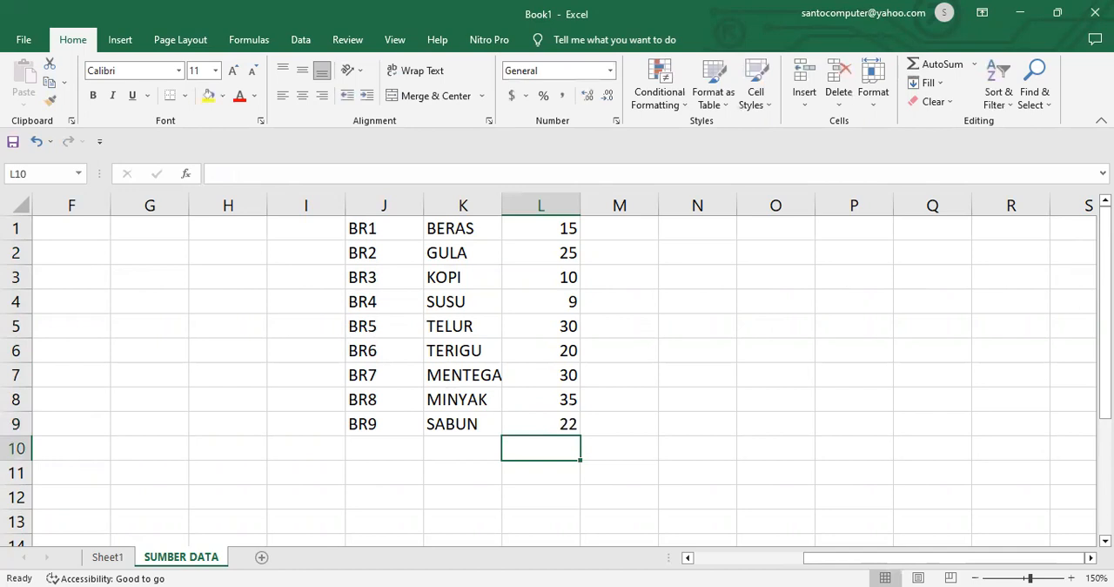
Step: Enter the formula =L1*1000 in cell M1 and fill it down through M9
left_click(628, 226)
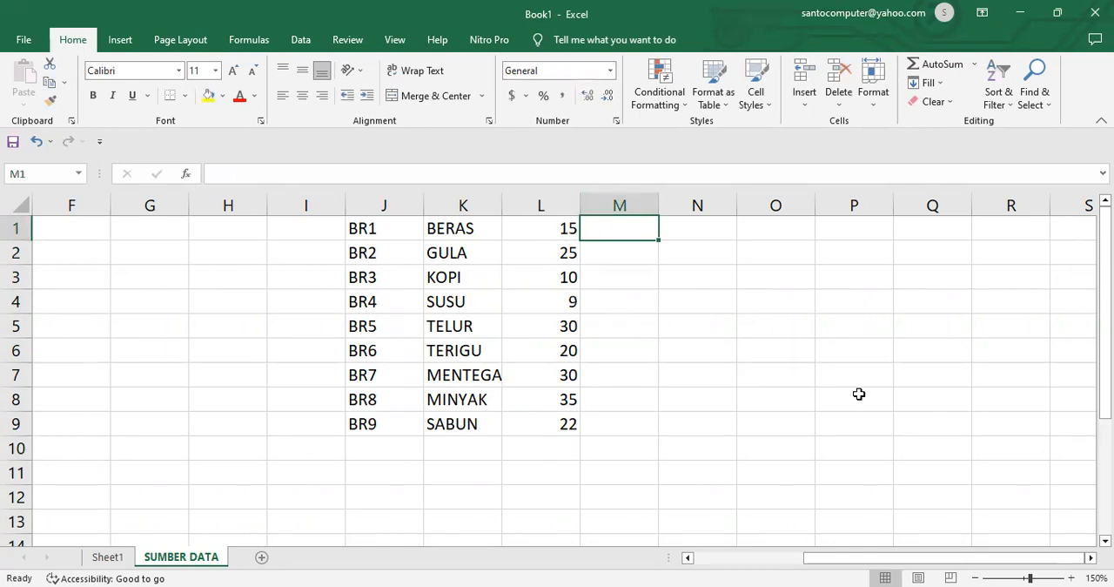
type("=")
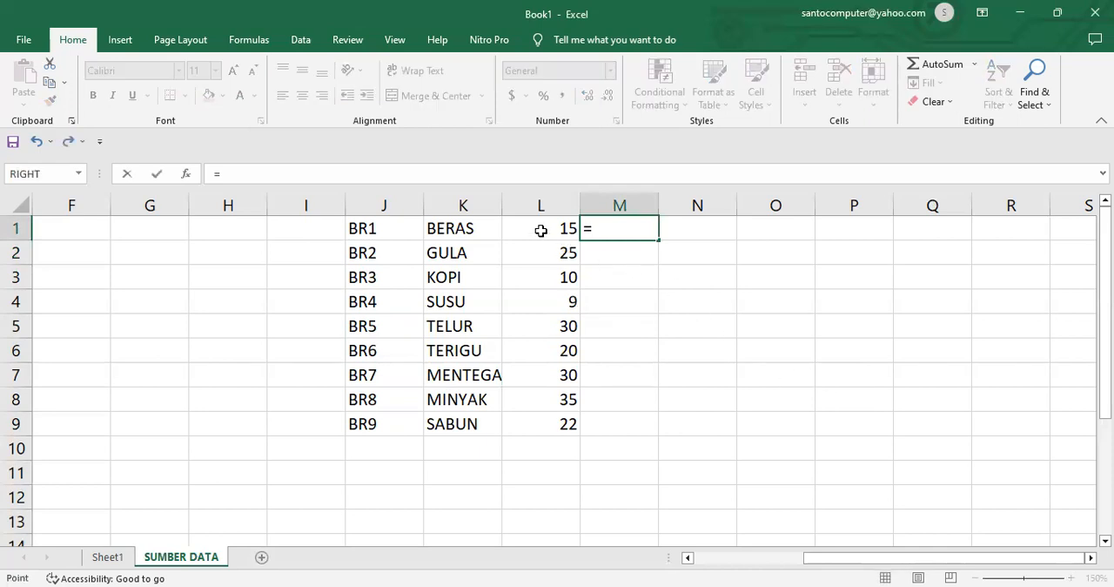
left_click(540, 228)
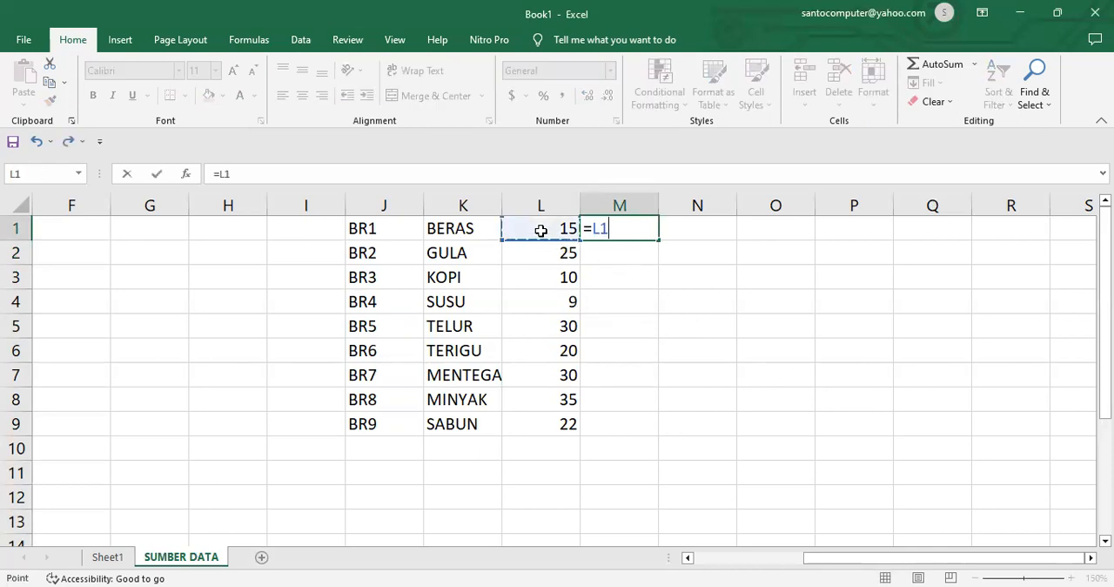
type("*1000")
key("Return")
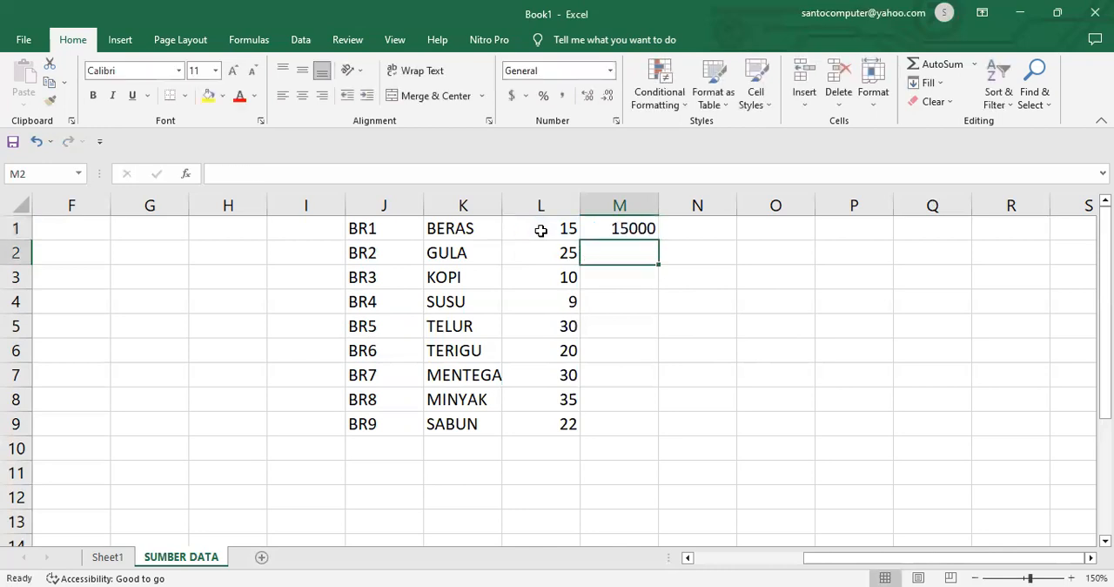
left_click(637, 228)
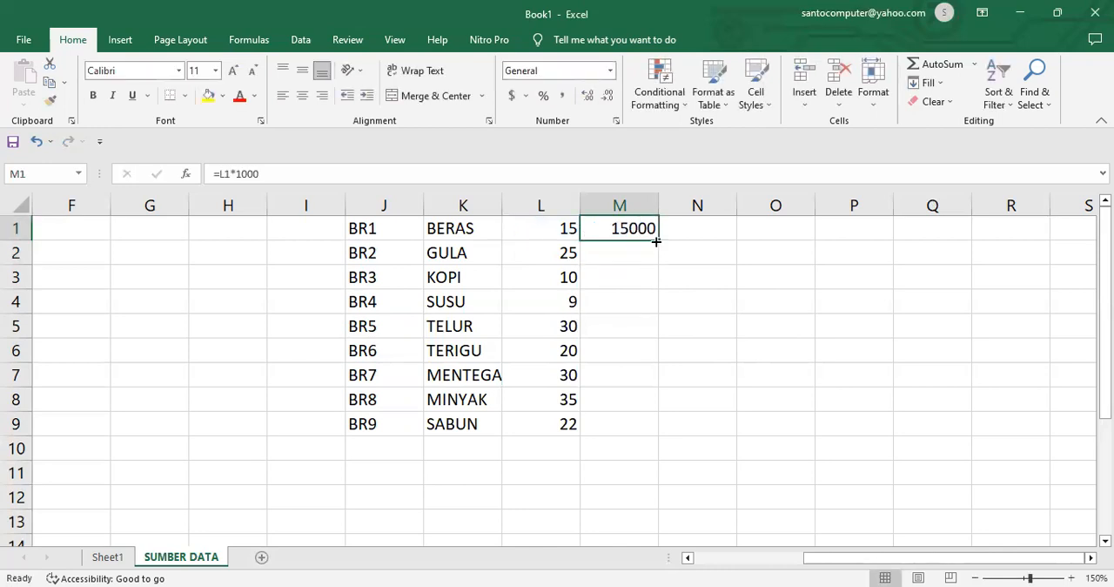
double_click(658, 243)
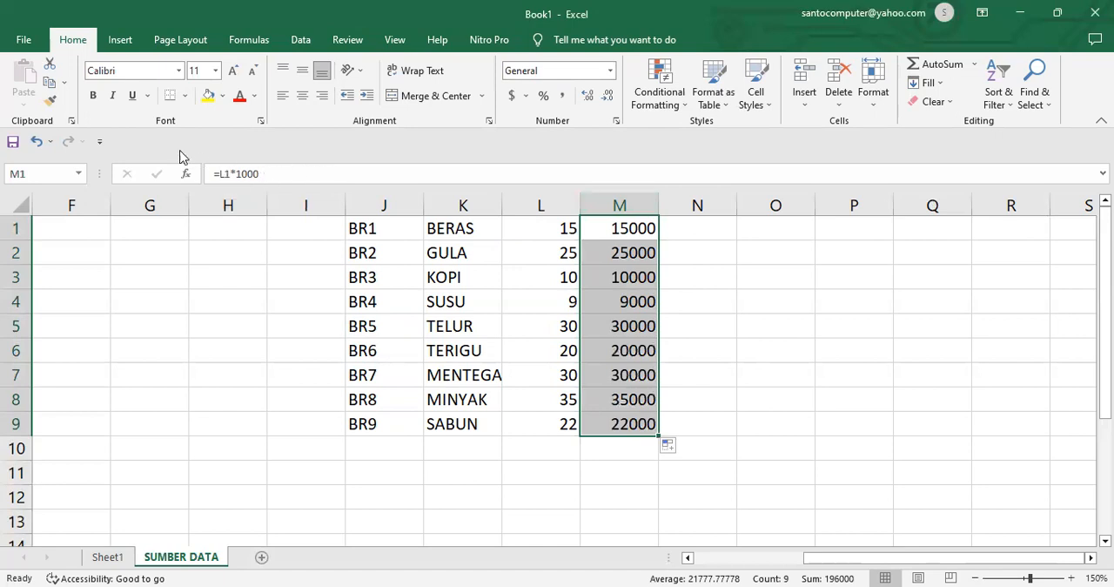
Step: Copy the formula results in M1:M9 and paste them over L1:L9 as values only, undoing the plain paste tried first
left_click(50, 82)
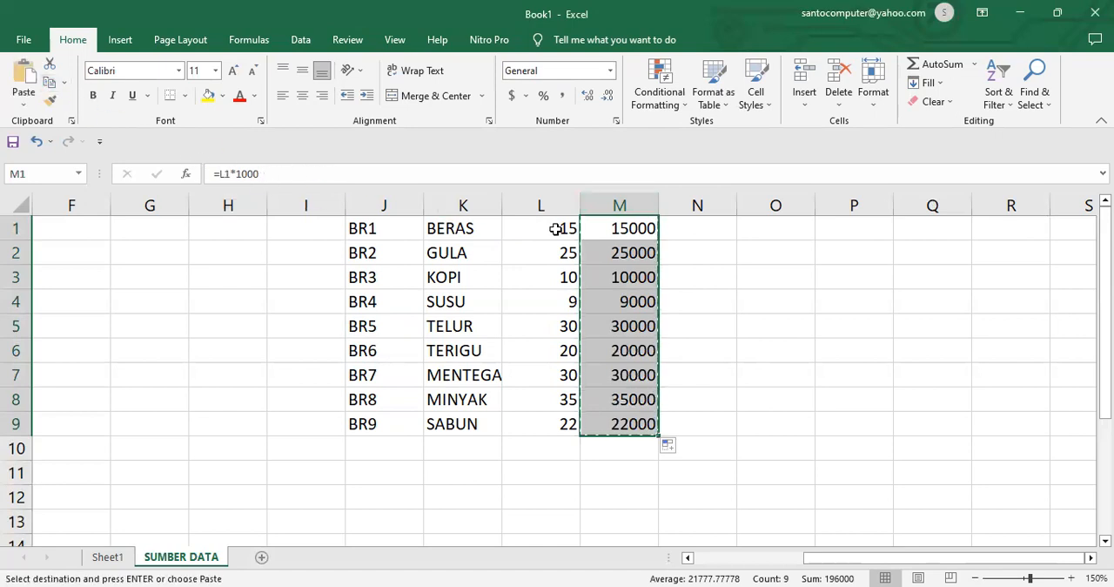
left_click(555, 226)
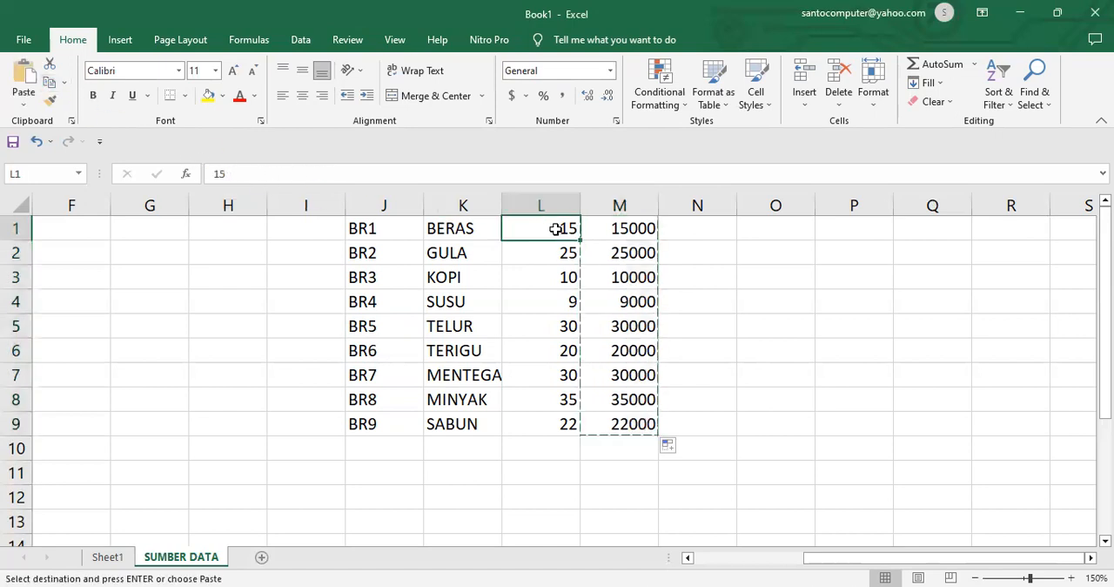
left_click(21, 74)
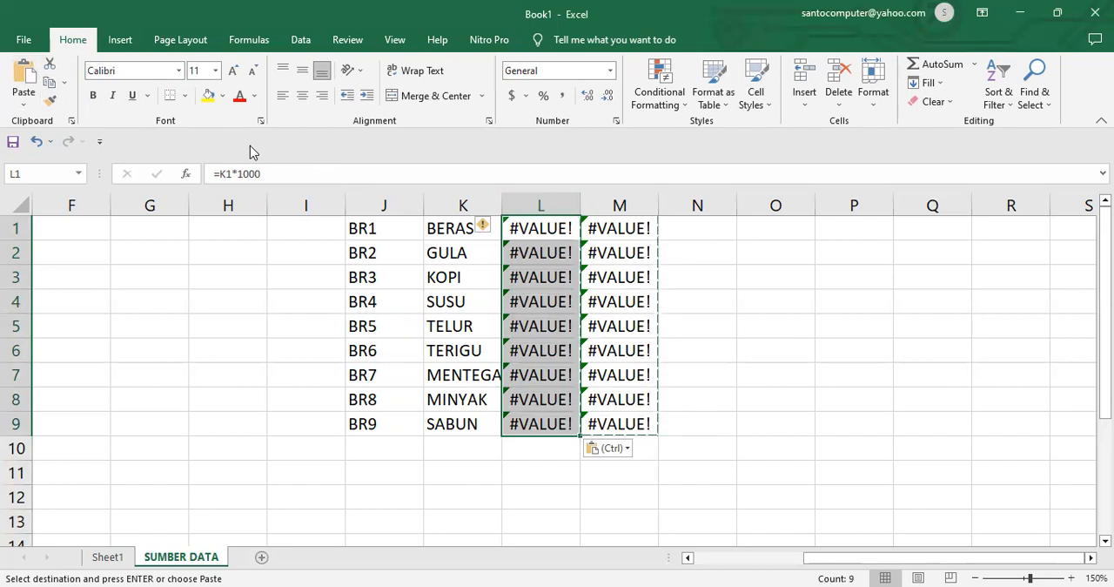
key("ctrl+z")
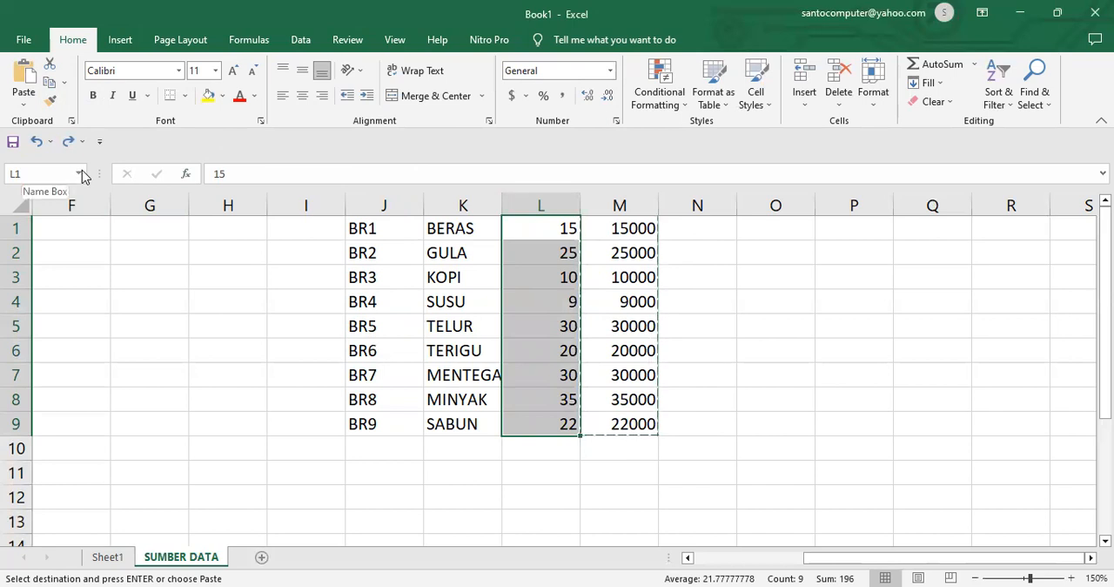
left_click(25, 110)
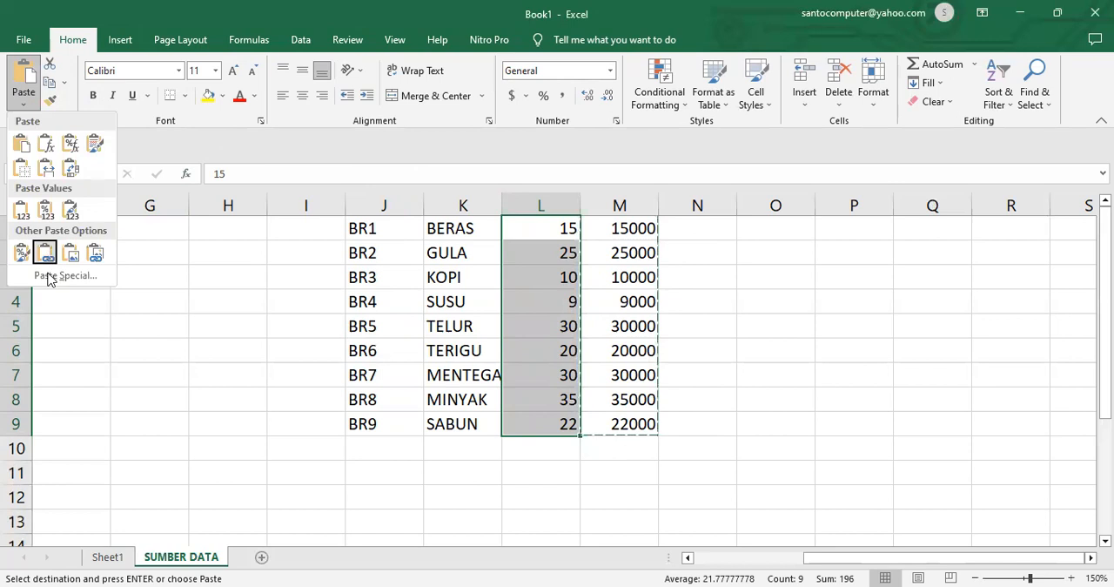
left_click(50, 276)
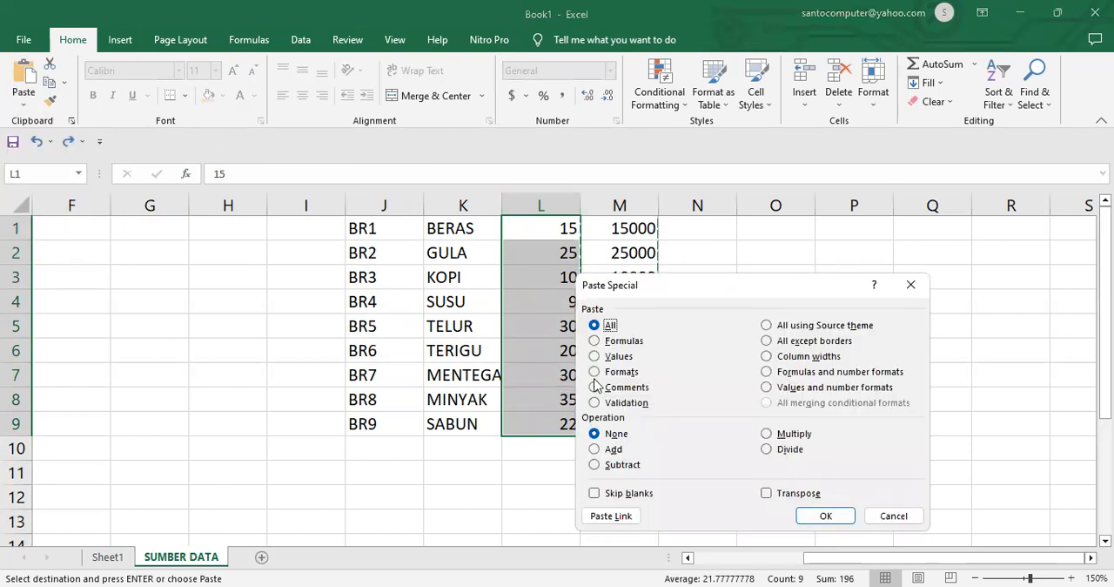
left_click(616, 357)
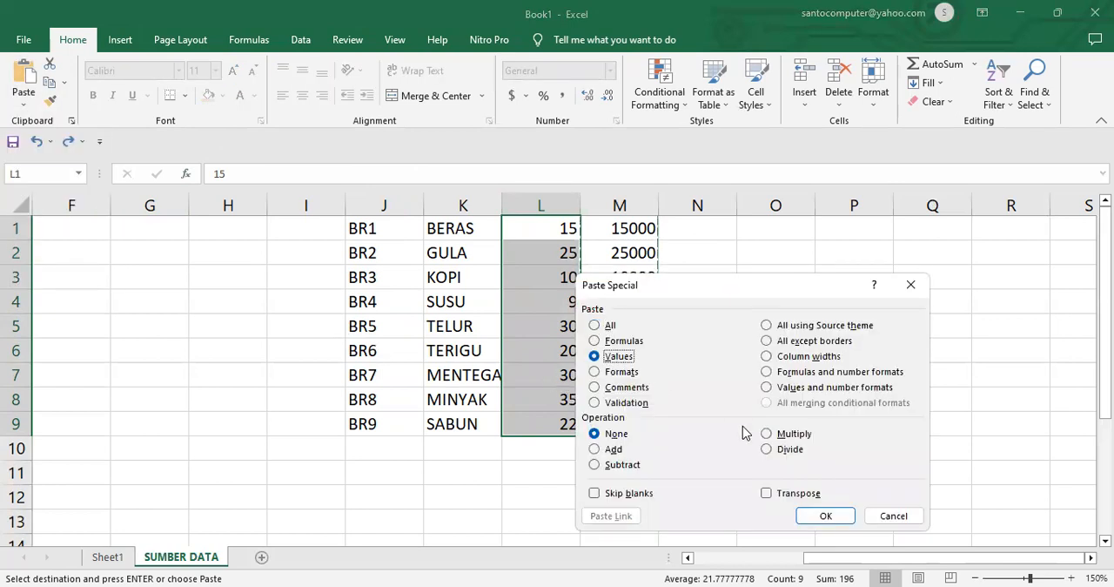
left_click(825, 515)
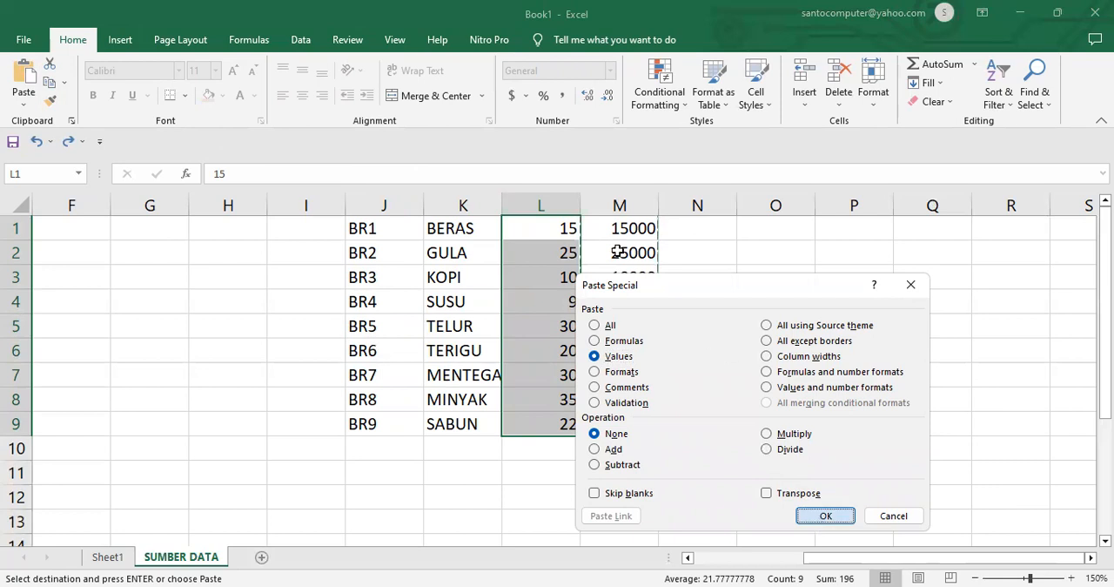
Step: Clear the contents of the whole helper column M
left_click(616, 205)
key("Delete")
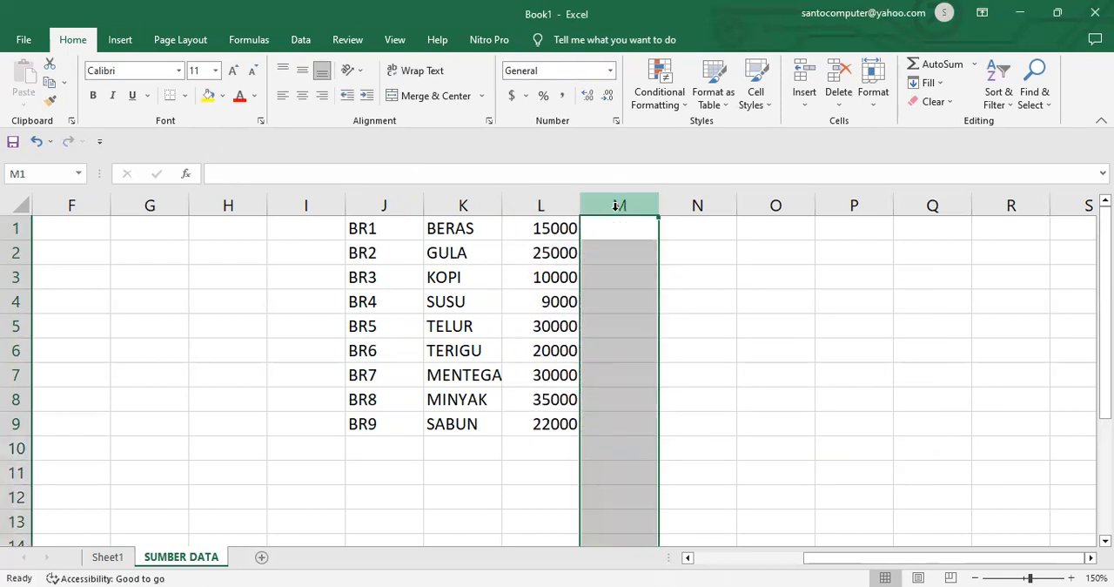
left_click(816, 307)
Step: Define the name SEMBAKO for the item table in range J1:L9
left_click(368, 229)
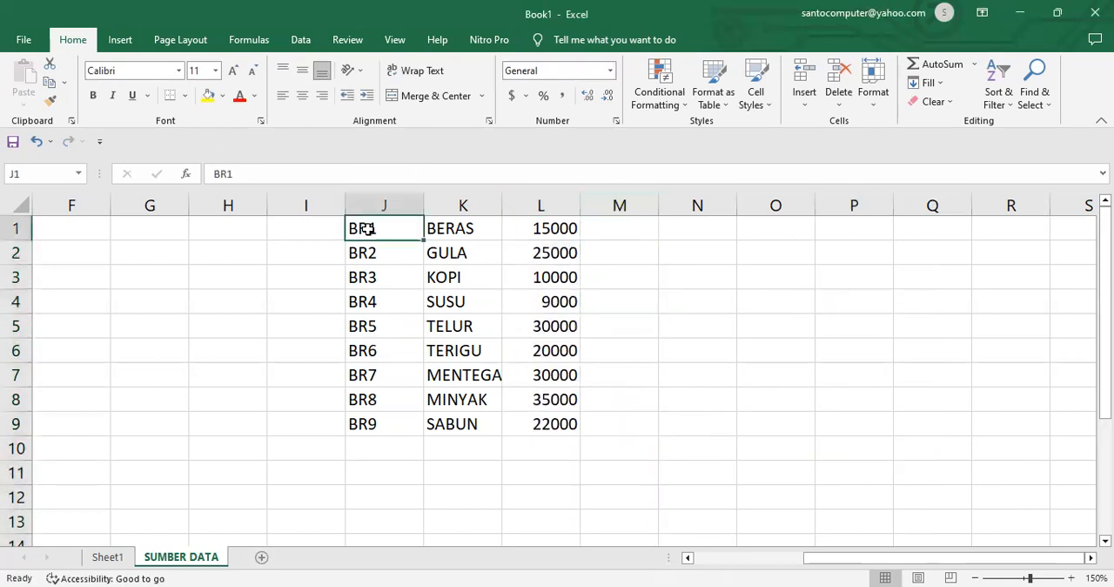
left_click(557, 424, "shift")
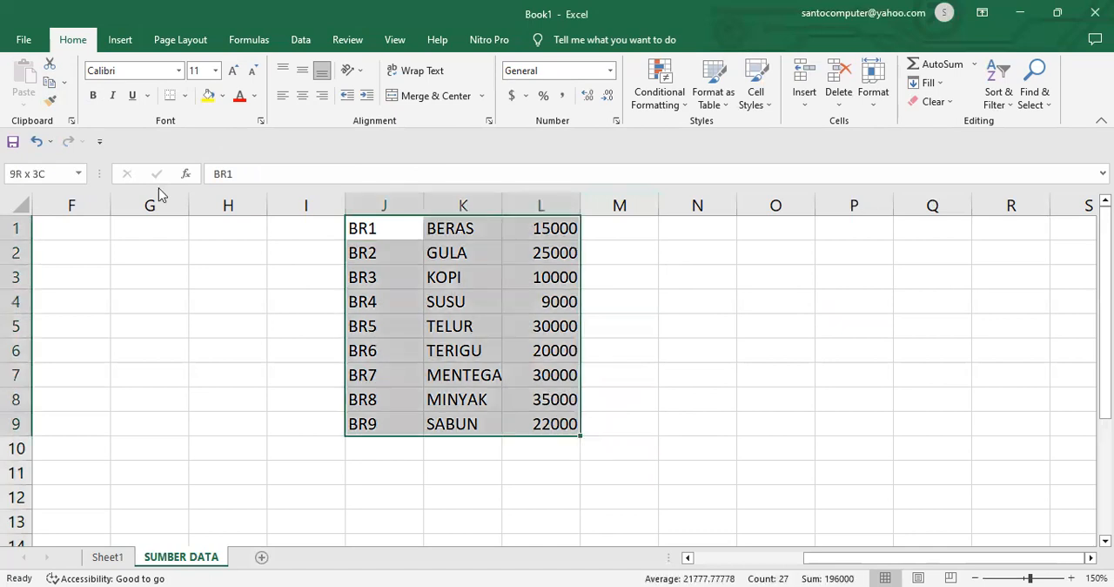
left_click(49, 173)
type("SE")
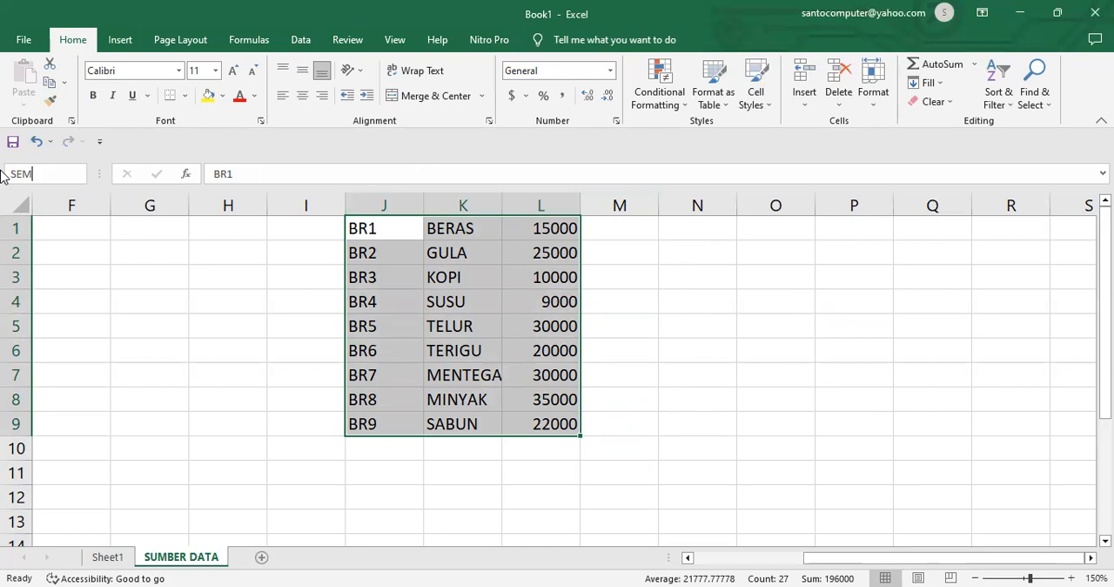
key("Return")
Step: Enter the item code BR7 in cell H1 of Sheet1
left_click(114, 559)
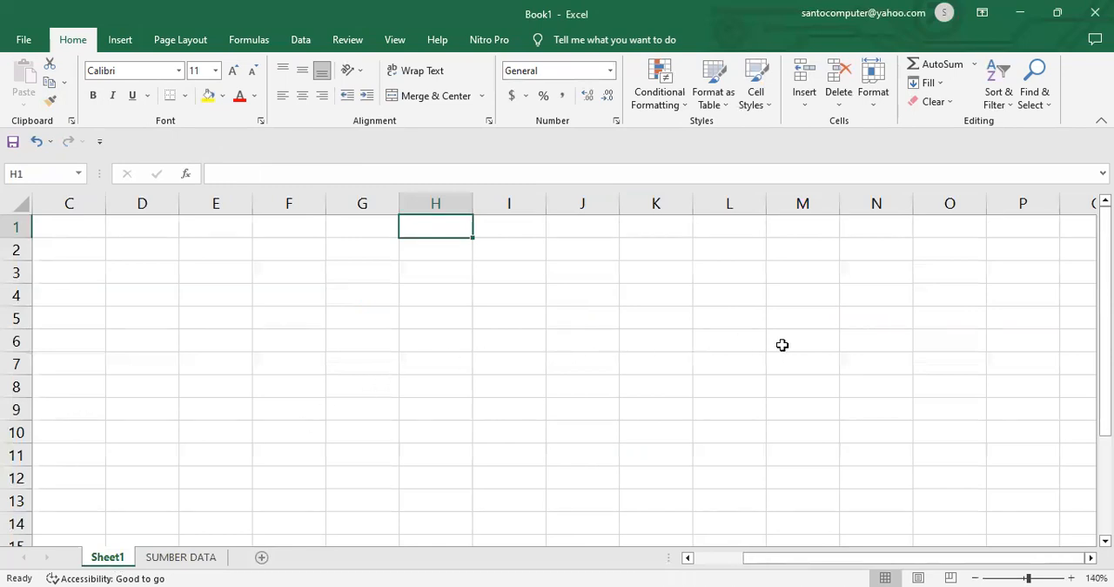
type("BR7")
key("Return")
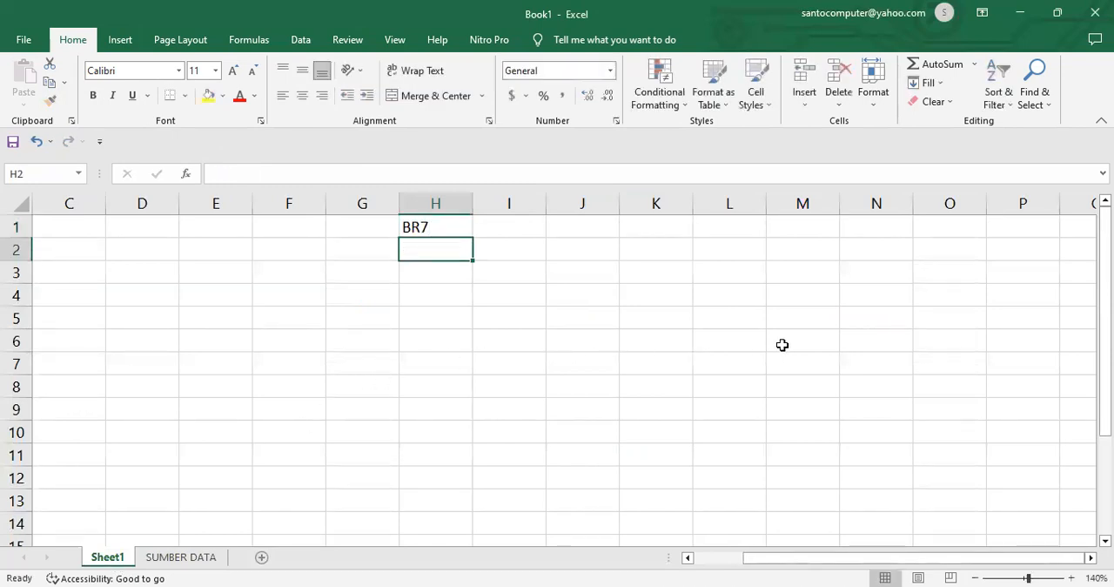
Step: Search the function list for VLOOKUP and insert the function in cell I1
left_click(507, 227)
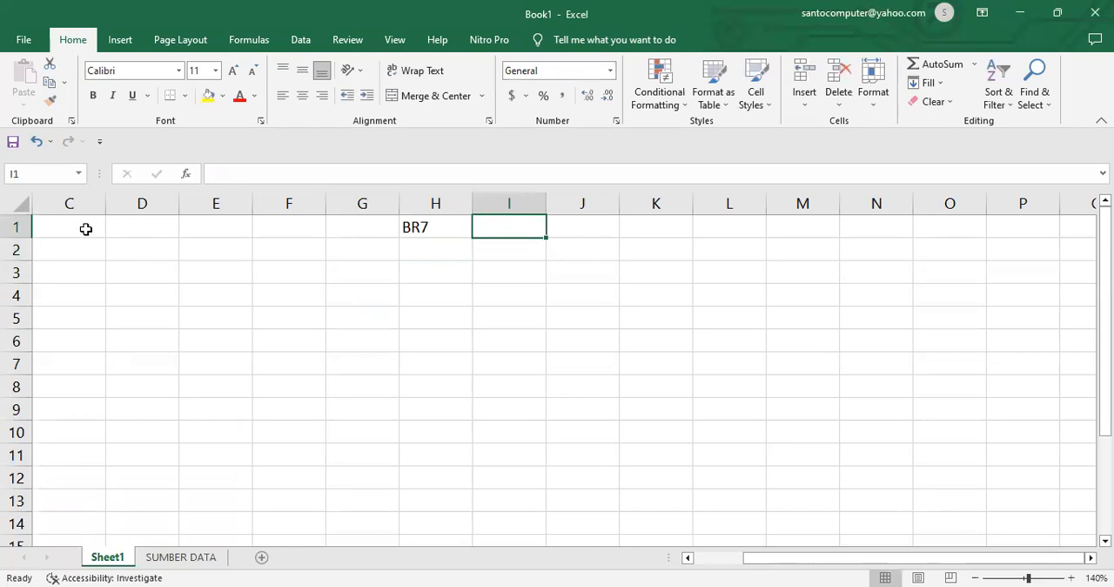
left_click(188, 174)
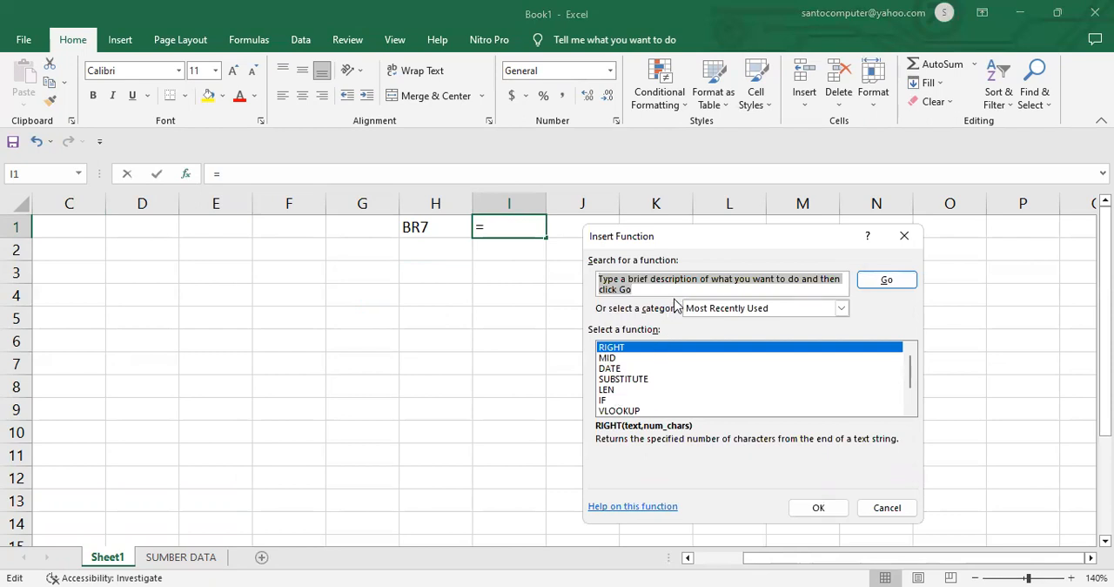
type("V")
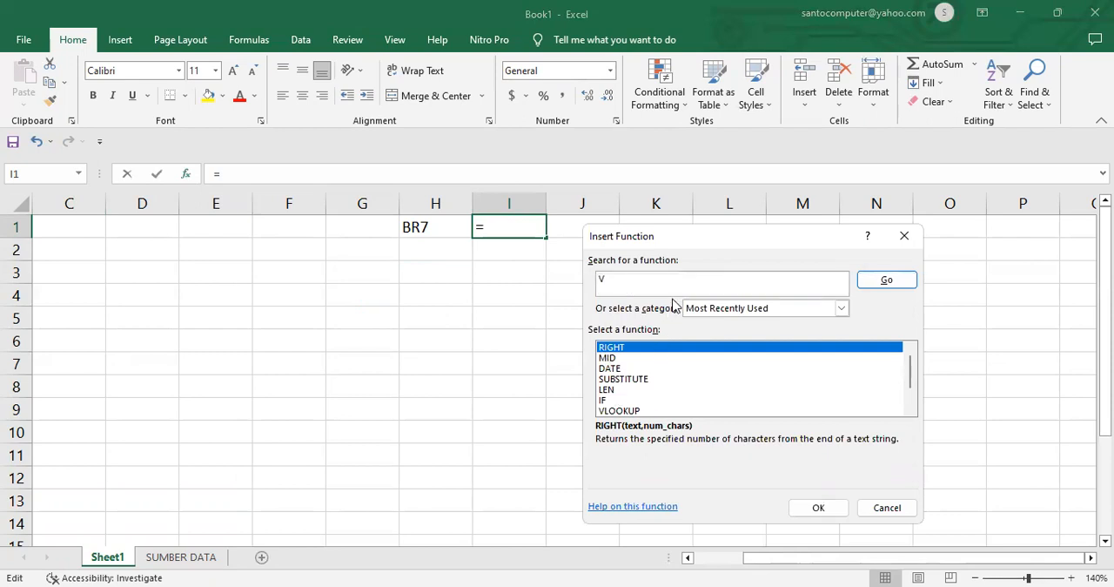
type("LOOKUP")
key("Return")
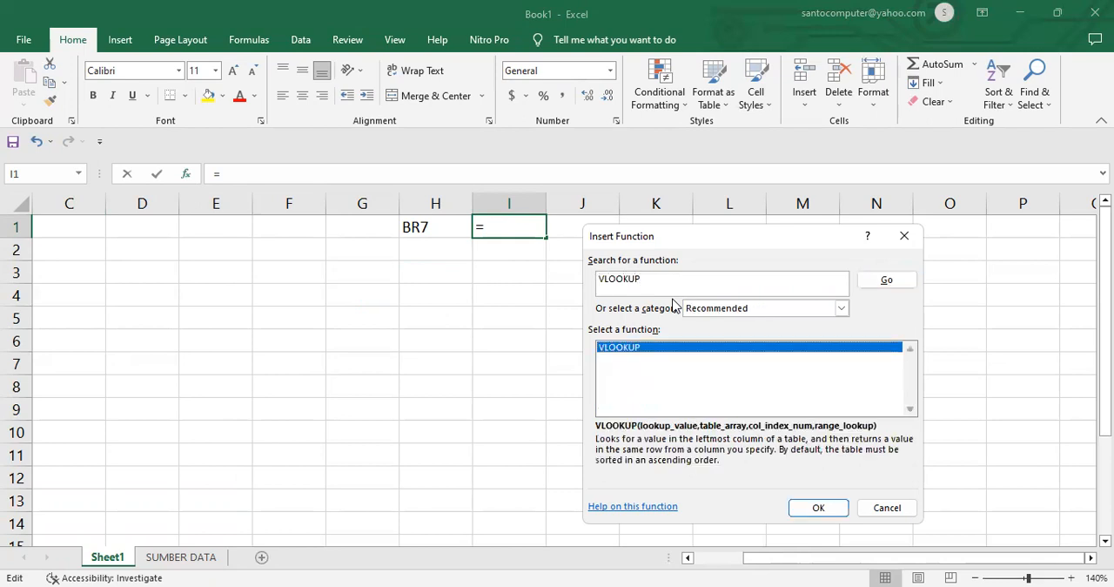
left_click(821, 505)
Step: Complete the VLOOKUP in I1 with lookup value H1, table array SEMBAKO, column index 2 and range lookup 0
left_click(424, 233)
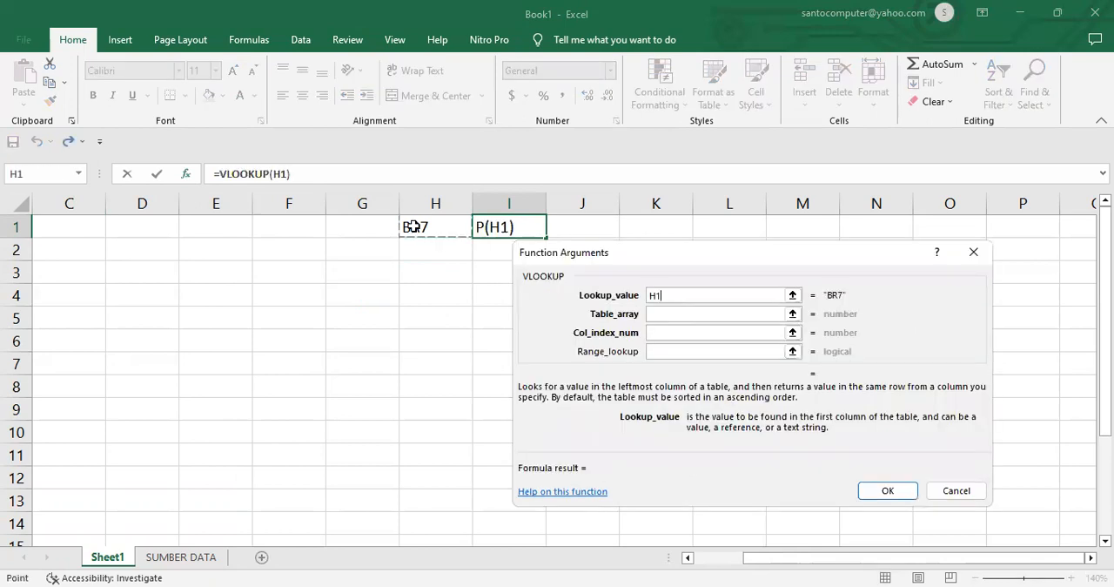
left_click(693, 314)
type("SEMBAKO")
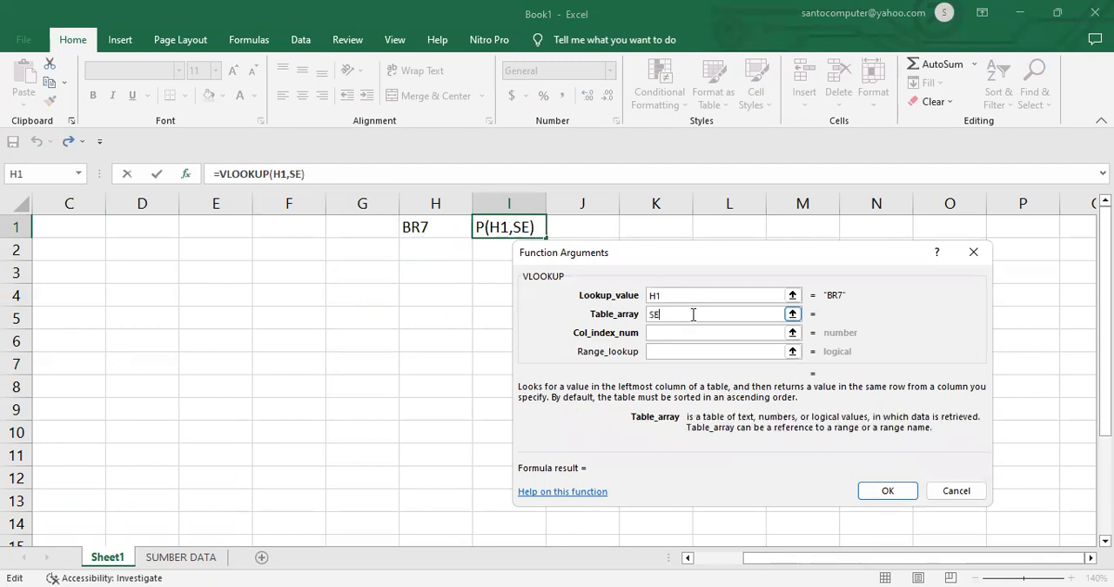
key("Tab")
type("2")
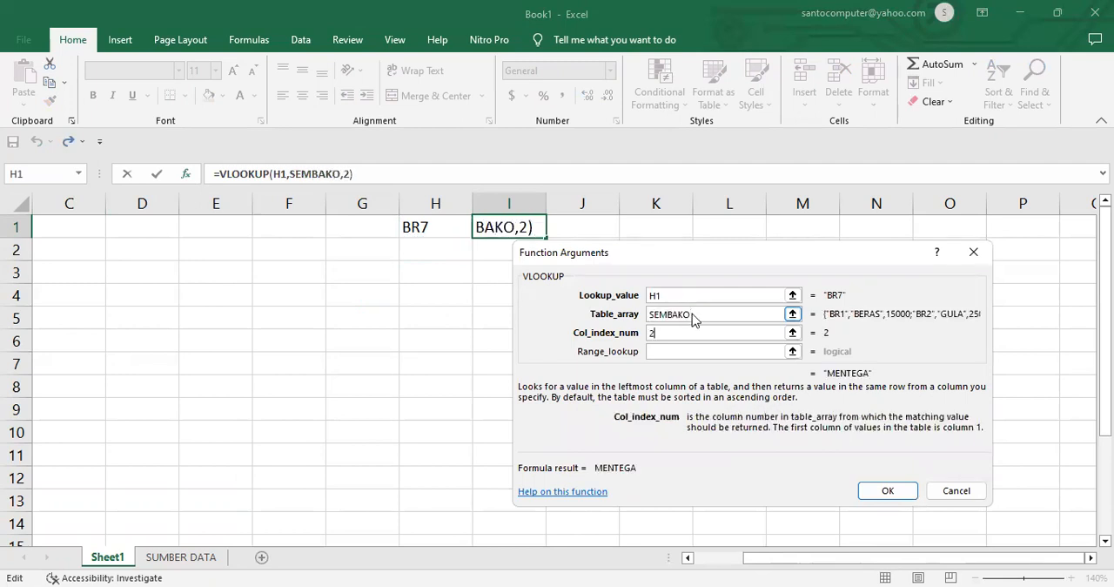
key("Tab")
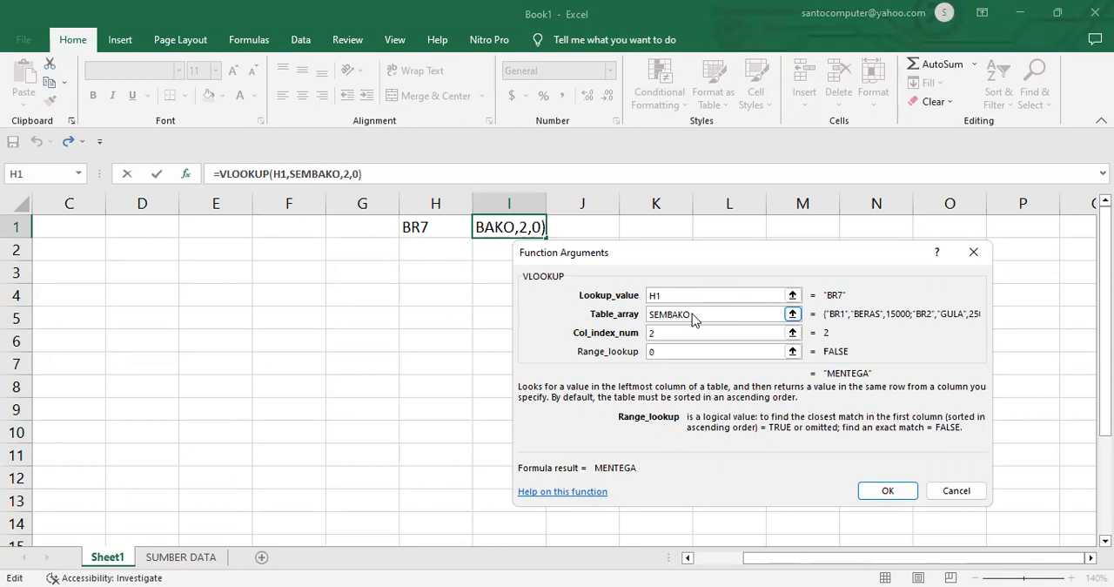
key("Return")
Step: Insert a VLOOKUP in cell J1 with lookup value H1, table array SEMBAKO, column index 3 and range lookup 0
left_click(598, 231)
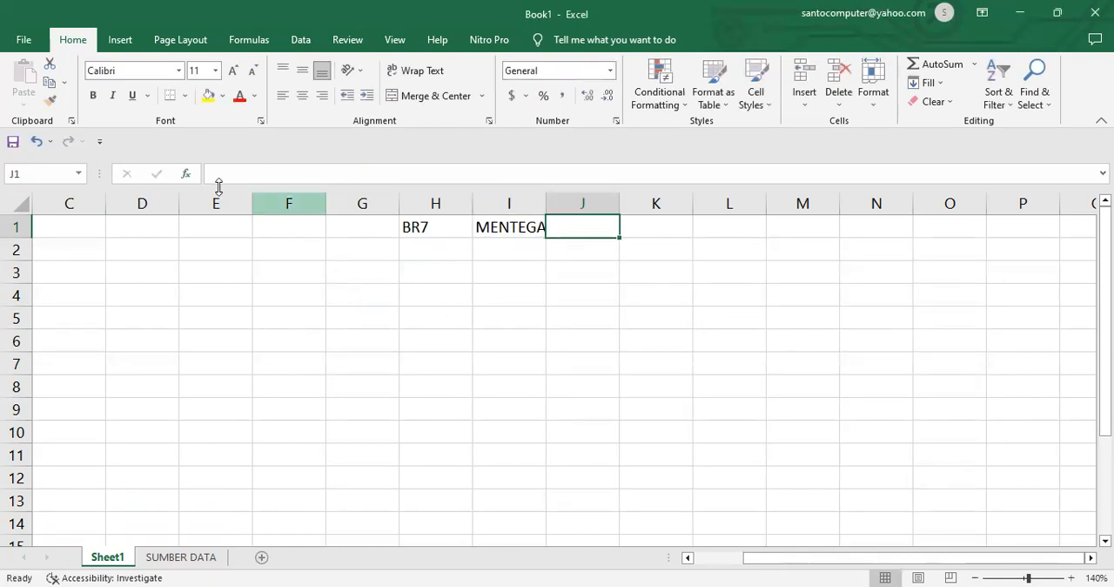
left_click(185, 174)
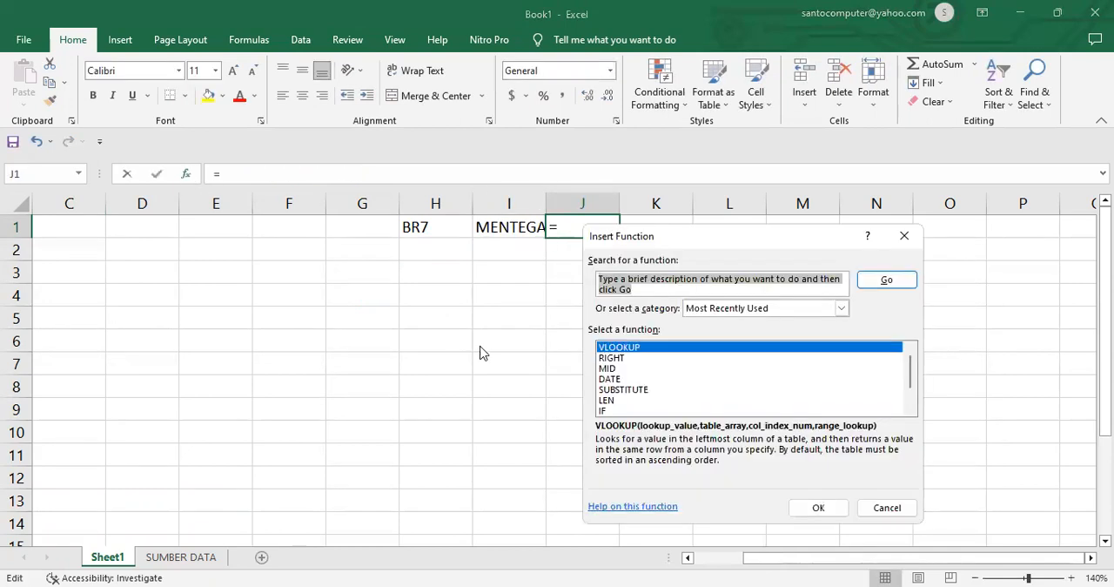
left_click(818, 508)
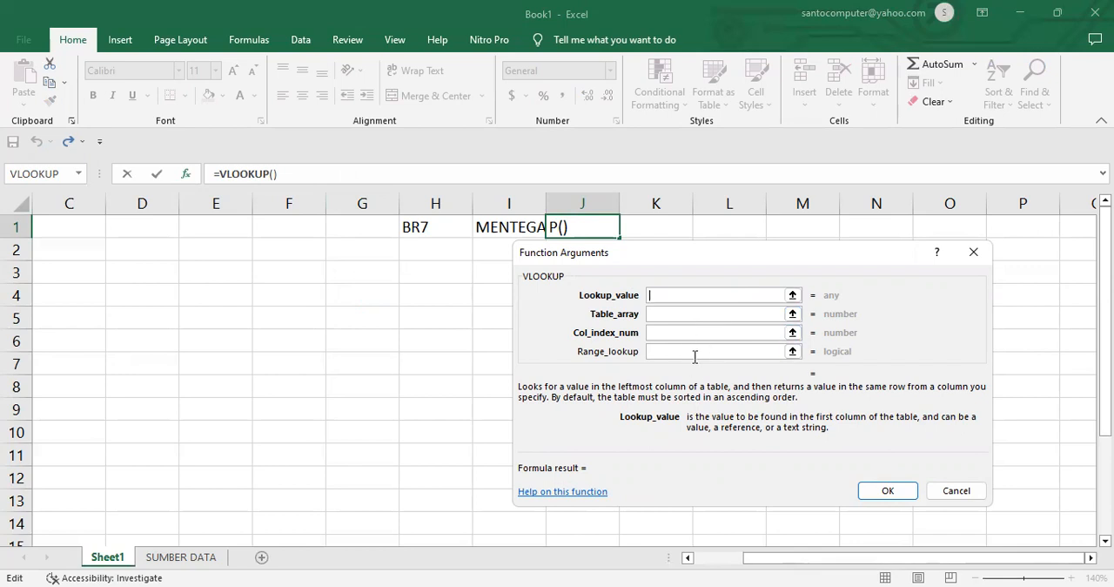
left_click(424, 228)
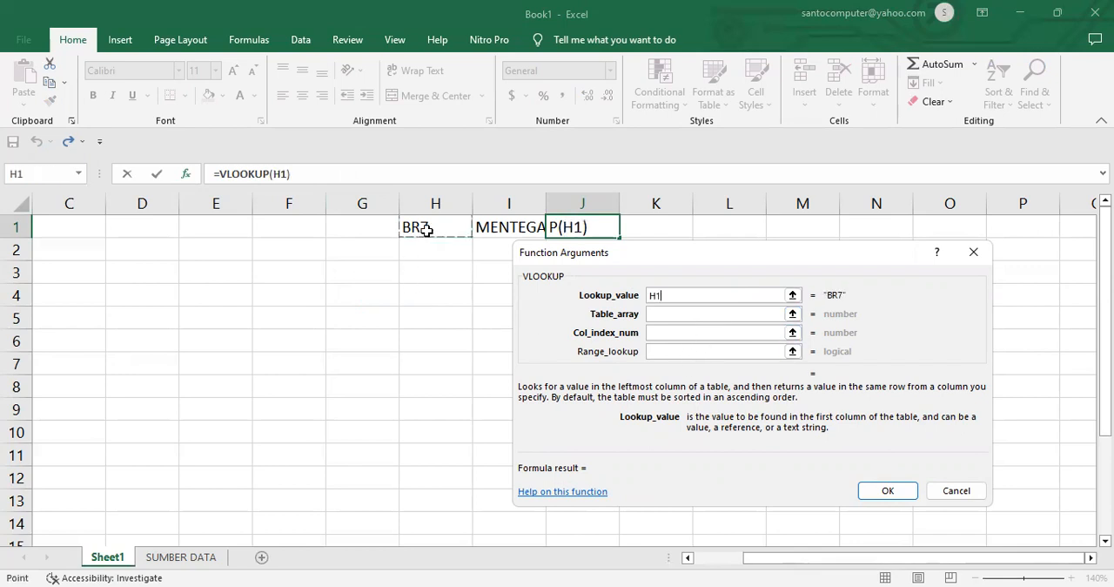
left_click(696, 318)
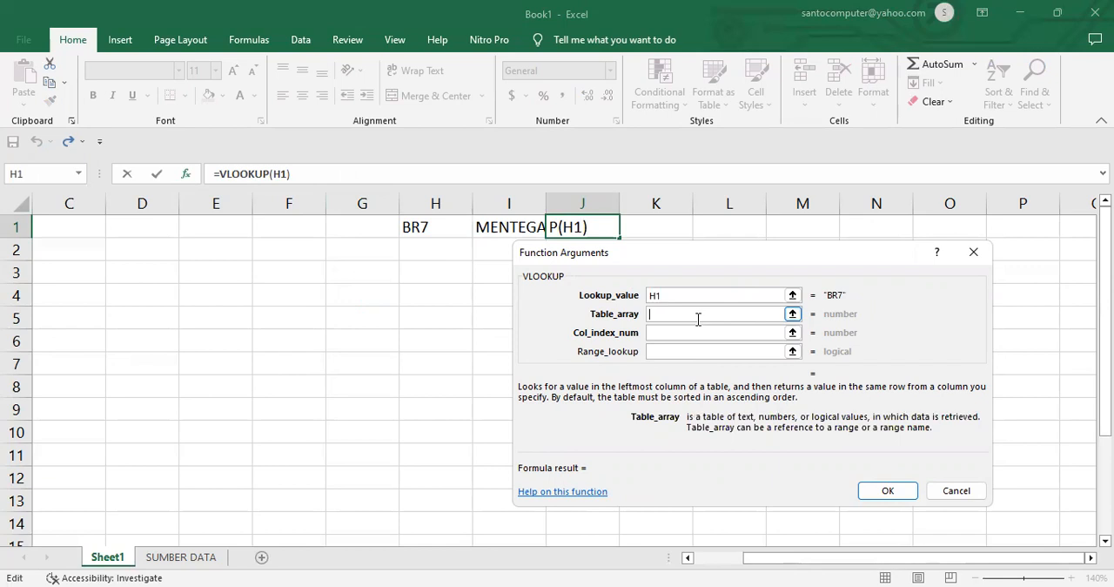
type("SEMBAKO")
key("Tab")
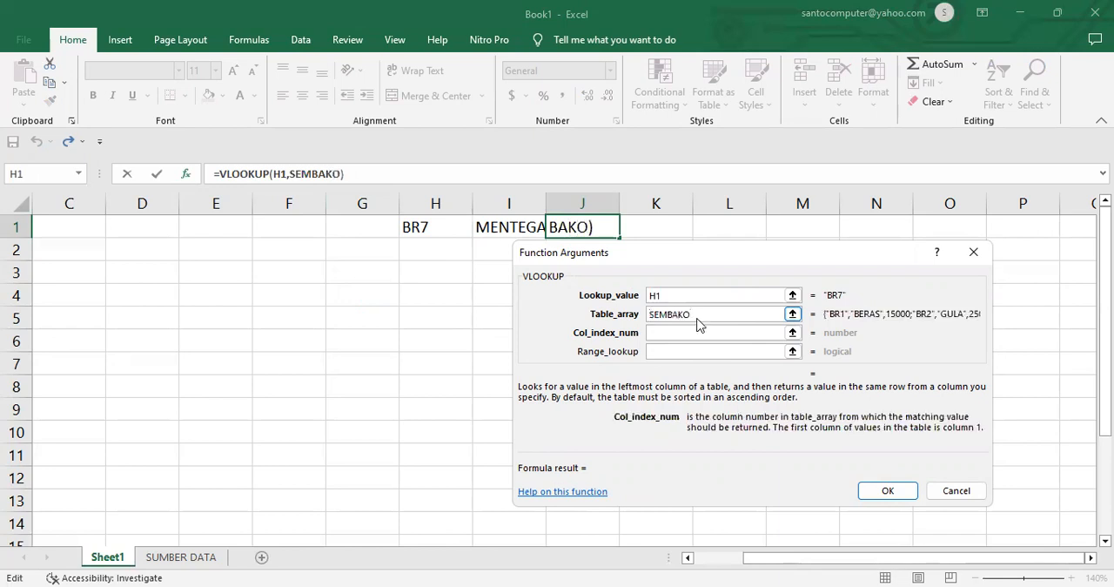
type("3")
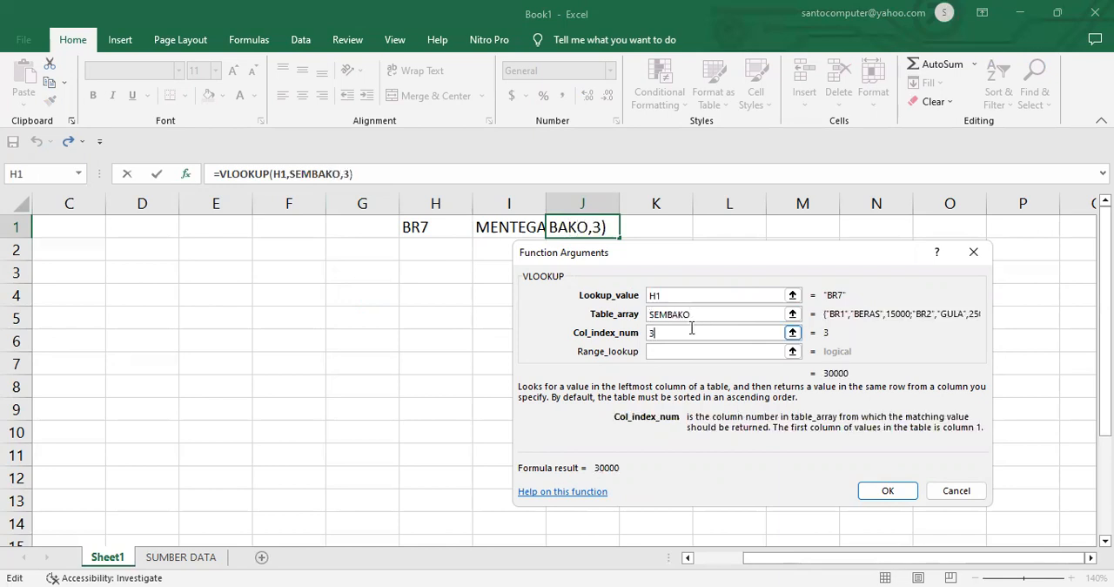
left_click(681, 352)
type("0")
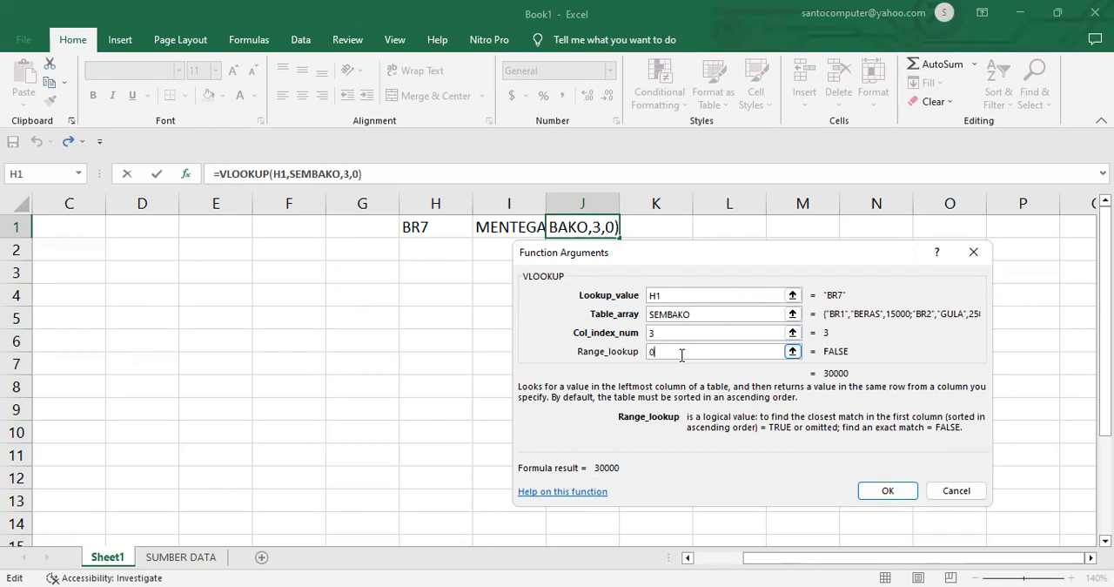
left_click(887, 490)
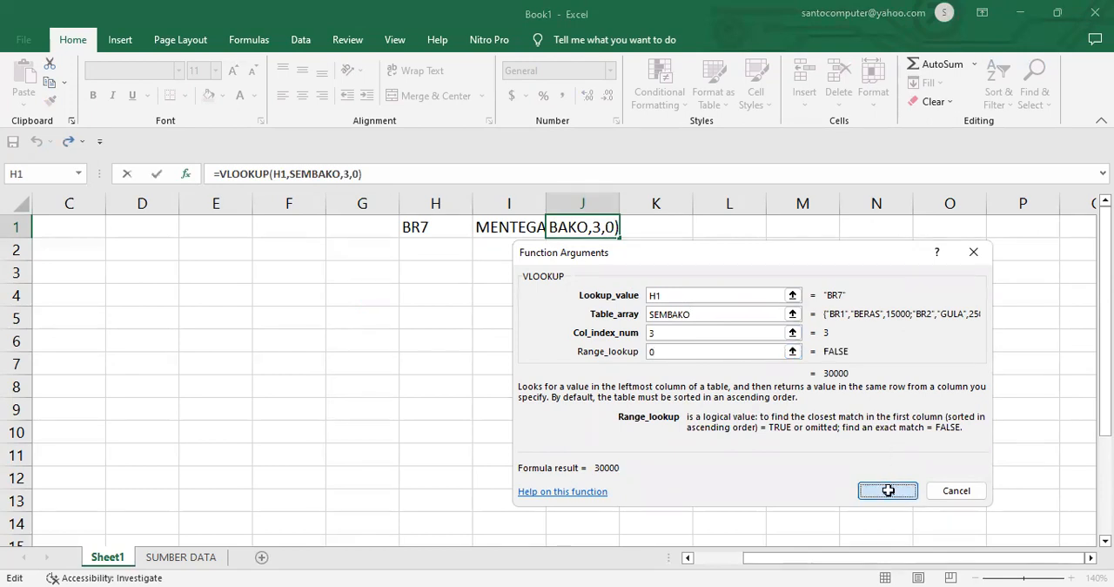
Step: Enter the code BR7-03 in cell H3
left_click(421, 267)
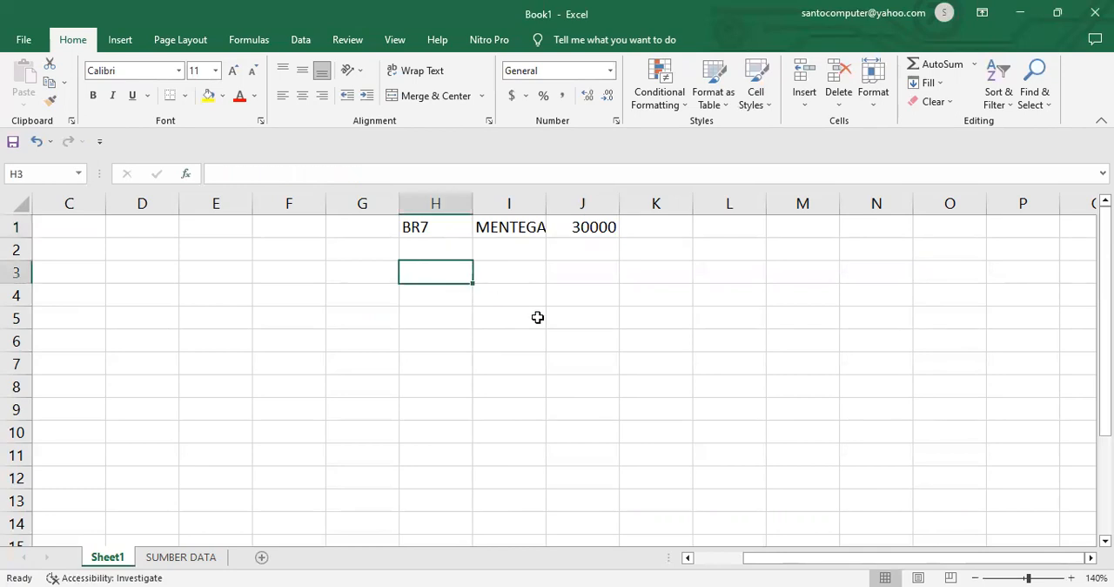
type("BR7-03")
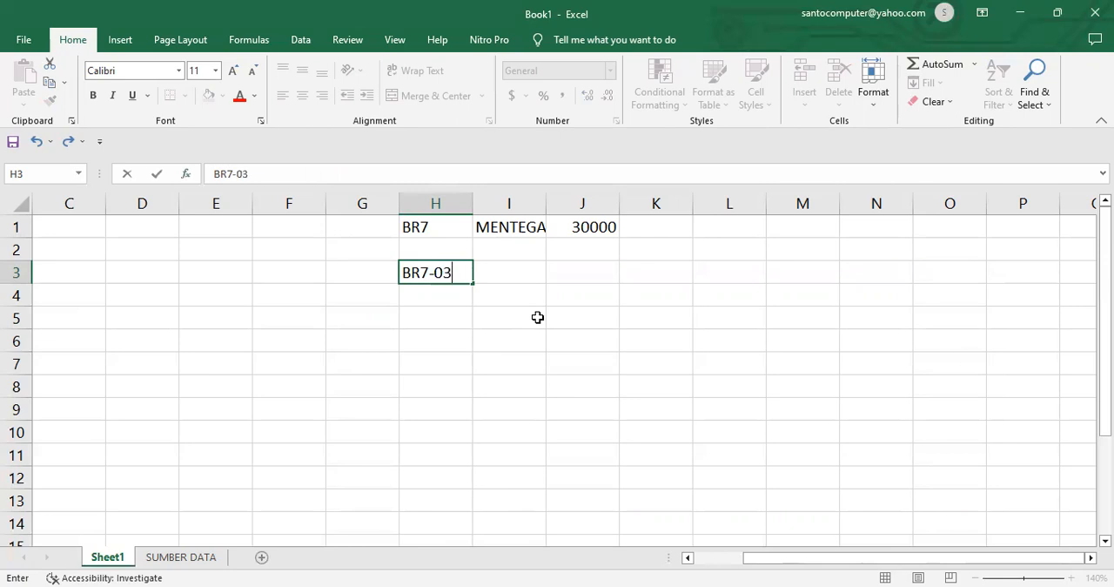
key("Return")
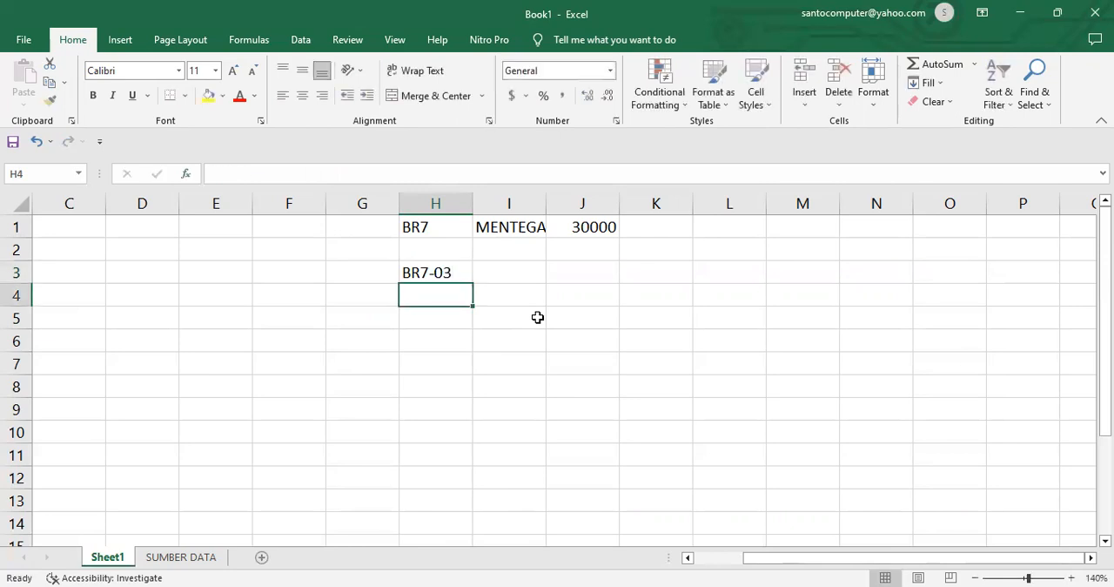
Step: Format the code in cell H1 in red and bold
left_click(431, 227)
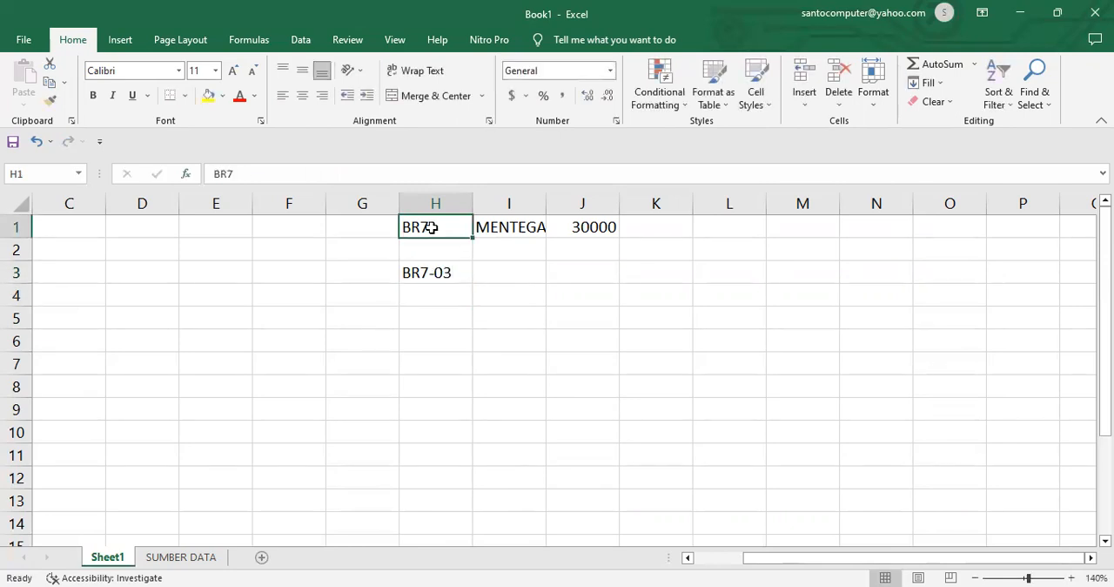
left_click(237, 96)
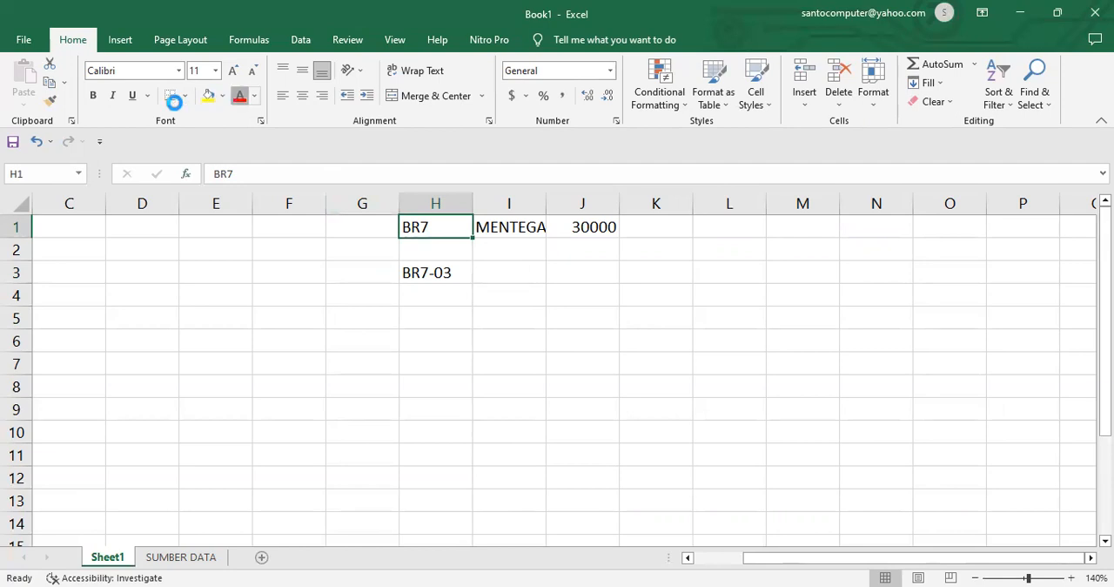
left_click(93, 97)
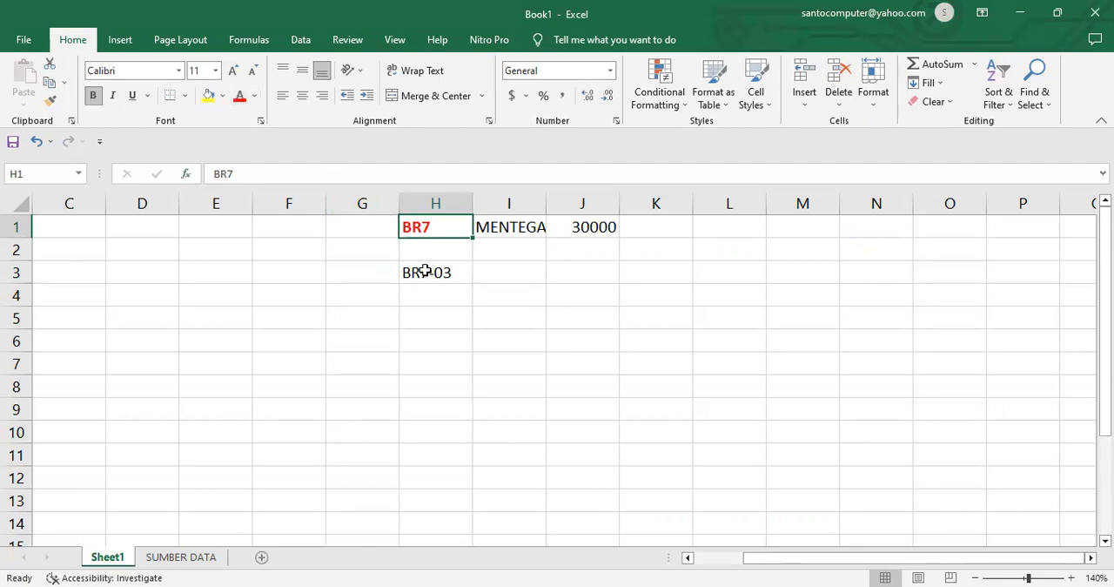
Step: Review the arguments of the VLOOKUP function in cell I1
left_click(522, 225)
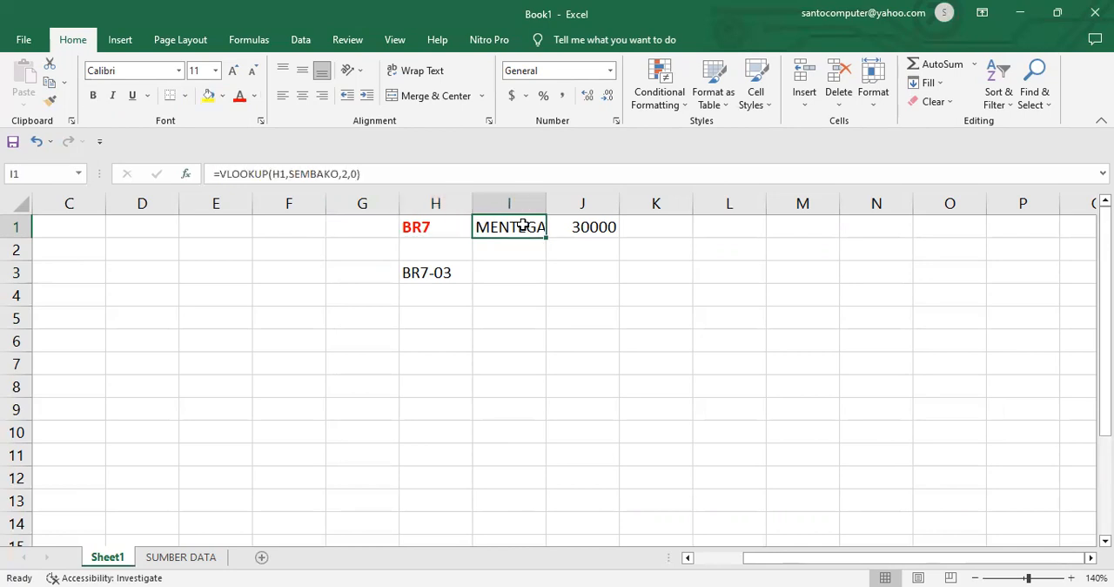
key("F2")
left_click(185, 175)
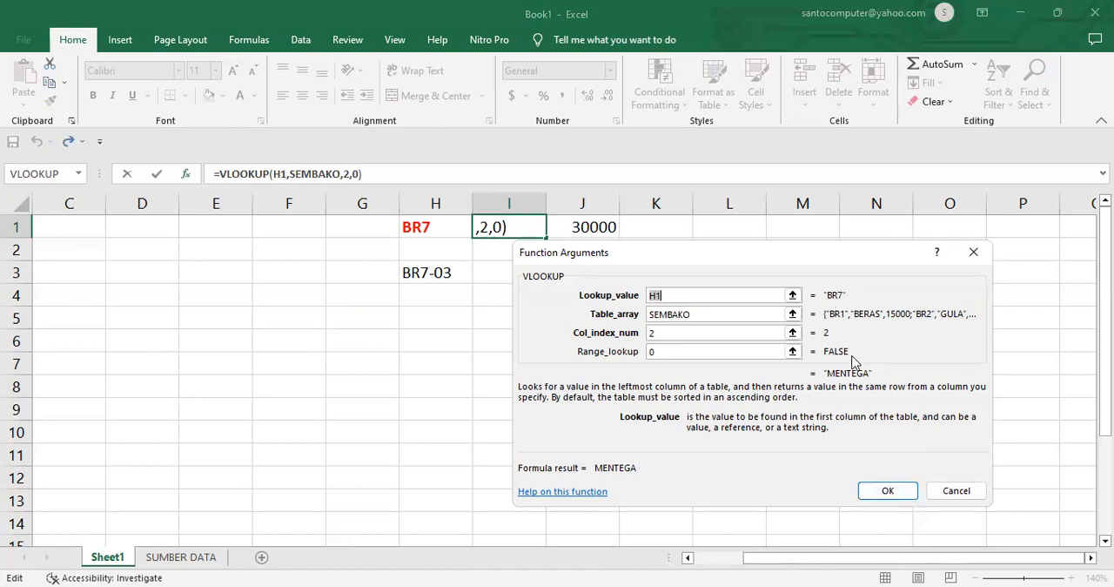
left_click(887, 493)
Step: Format only the BR7 characters of the code in cell H3 in red and bold
left_click(445, 272)
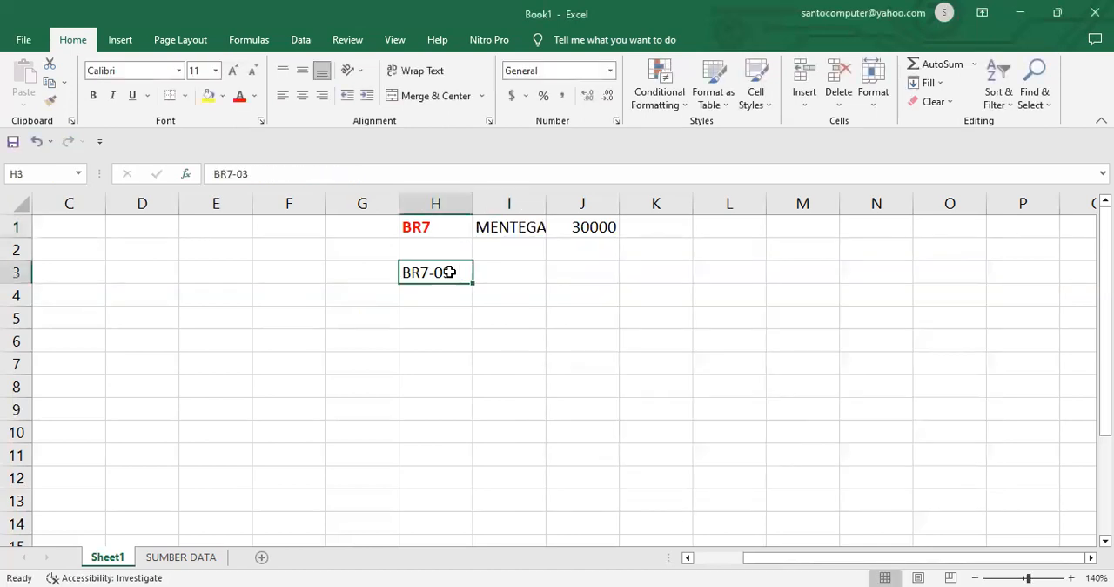
double_click(223, 174)
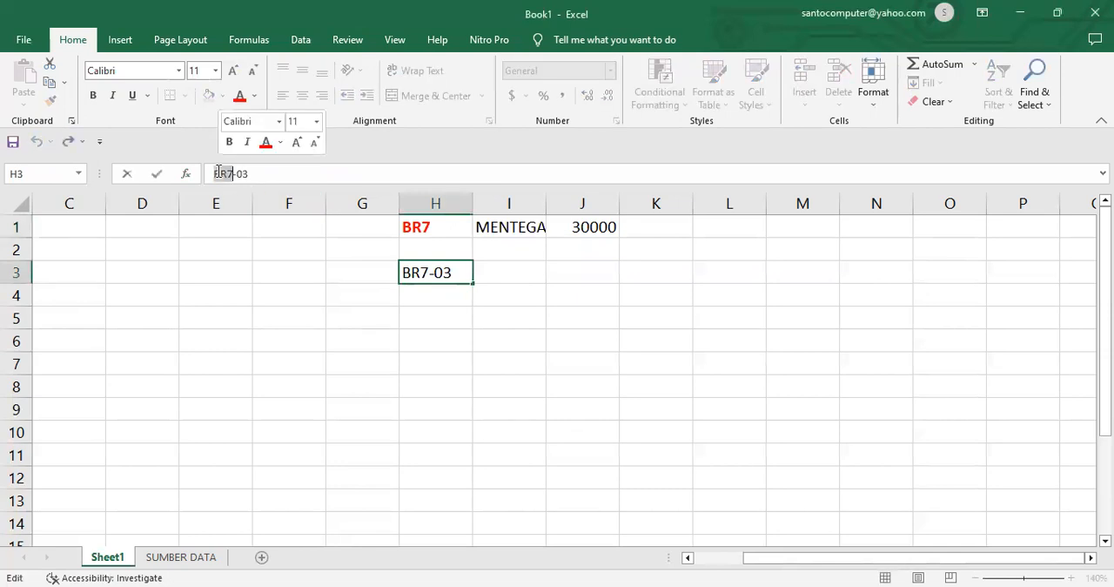
left_click(239, 96)
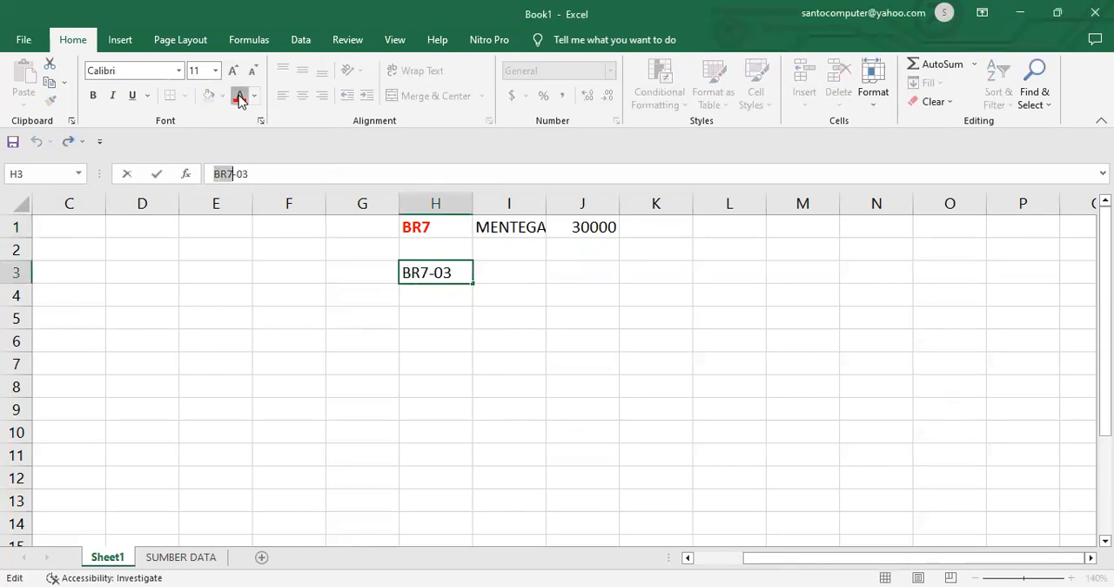
left_click(94, 98)
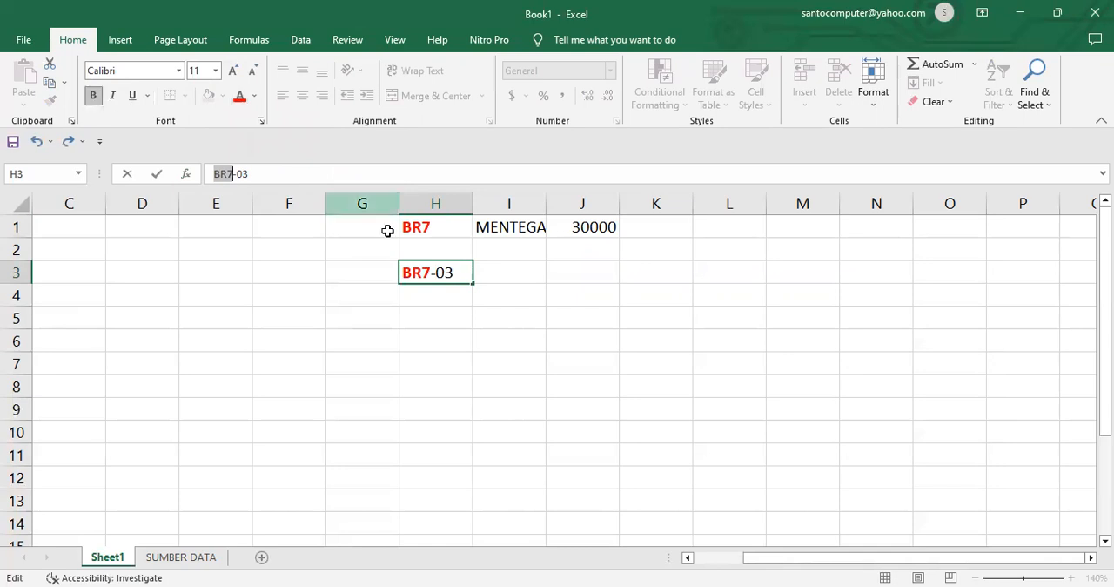
Step: Insert the VLOOKUP function in cell I3
left_click(501, 272)
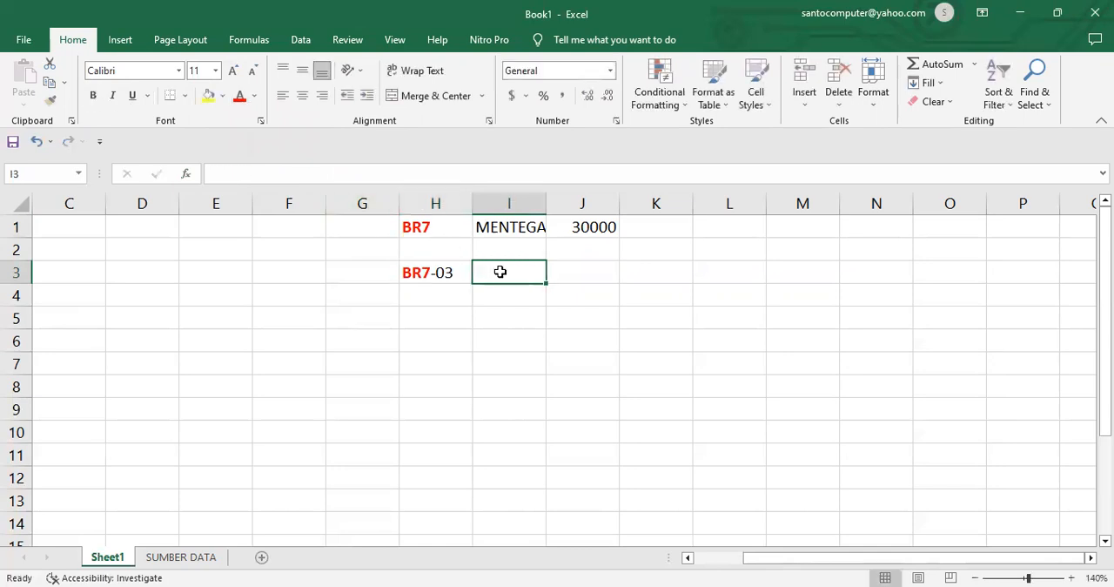
left_click(186, 174)
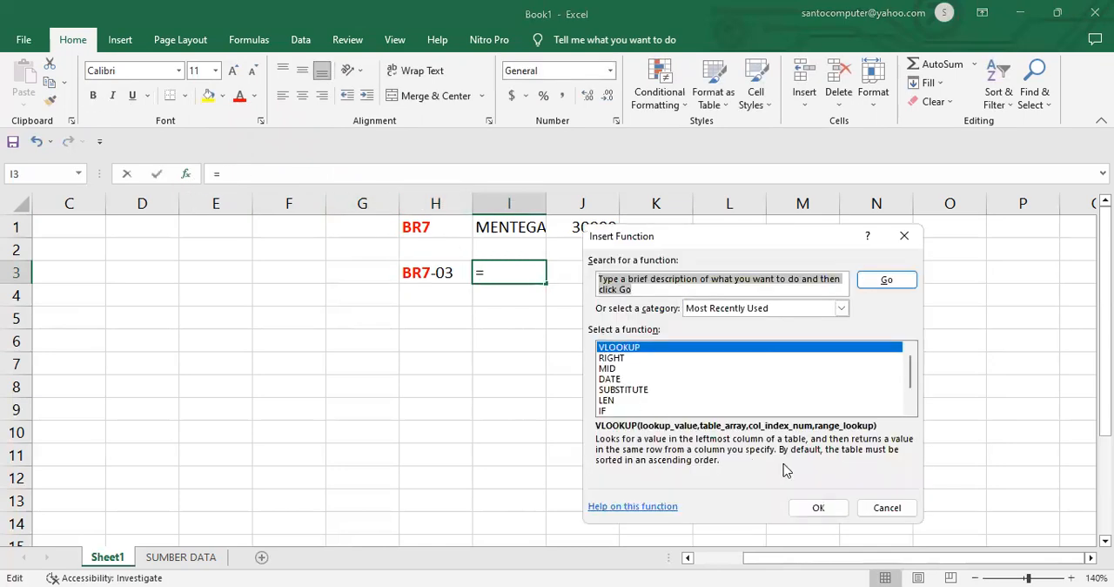
left_click(818, 508)
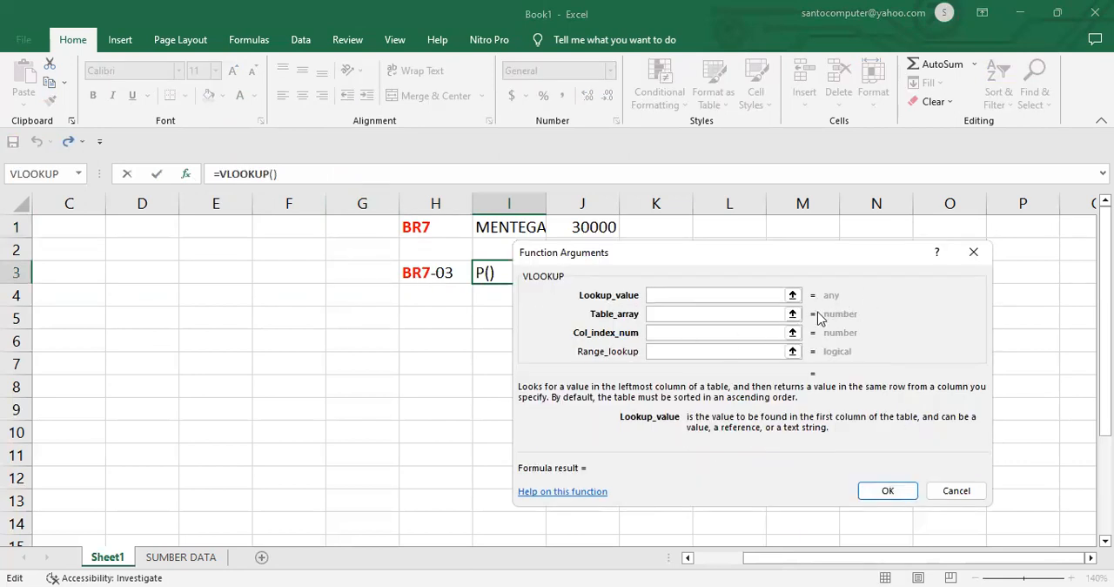
type("H3")
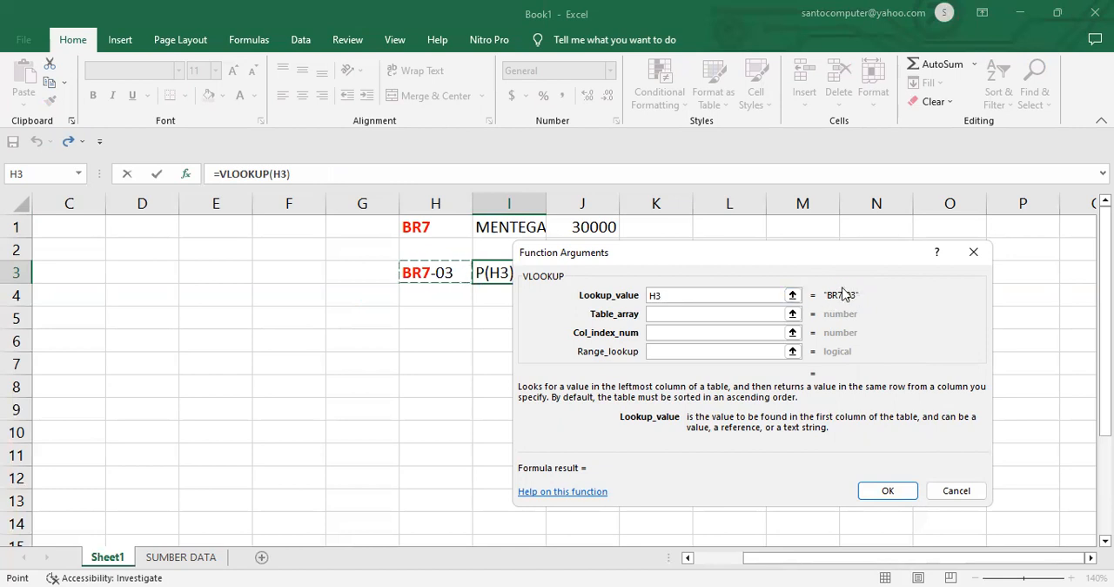
left_click(694, 294)
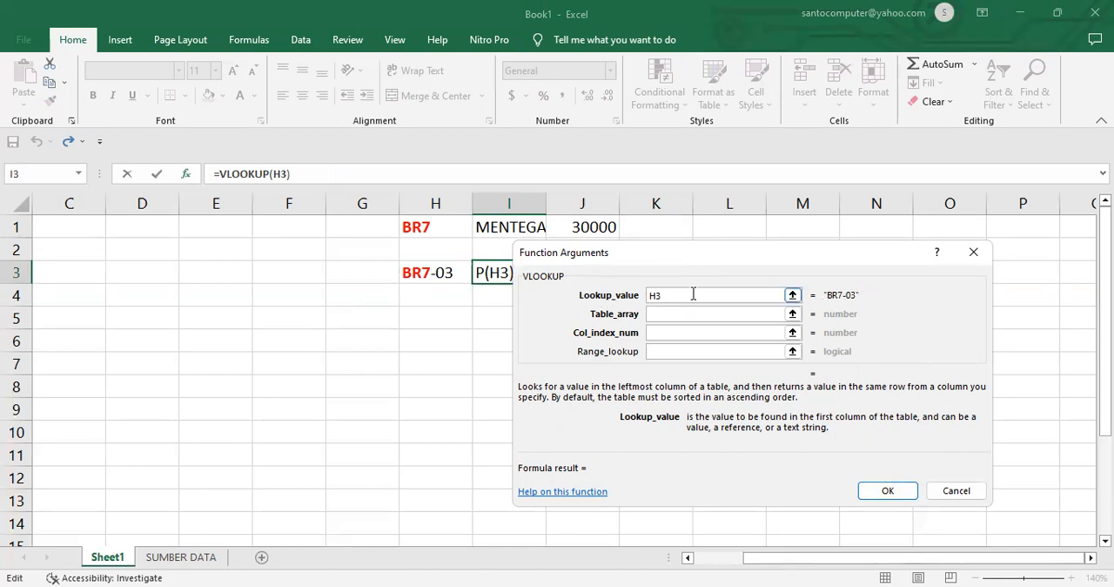
key("BackSpace")
key("BackSpace")
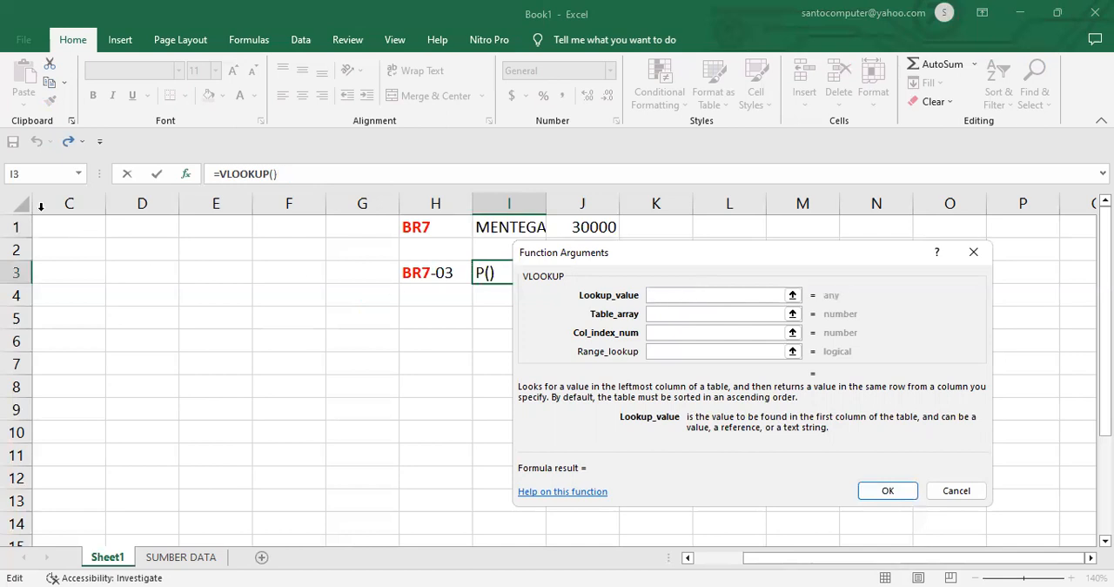
Step: Nest a LEFT function as the VLOOKUP's lookup value in I3, extracting 3 characters from H3
left_click(79, 174)
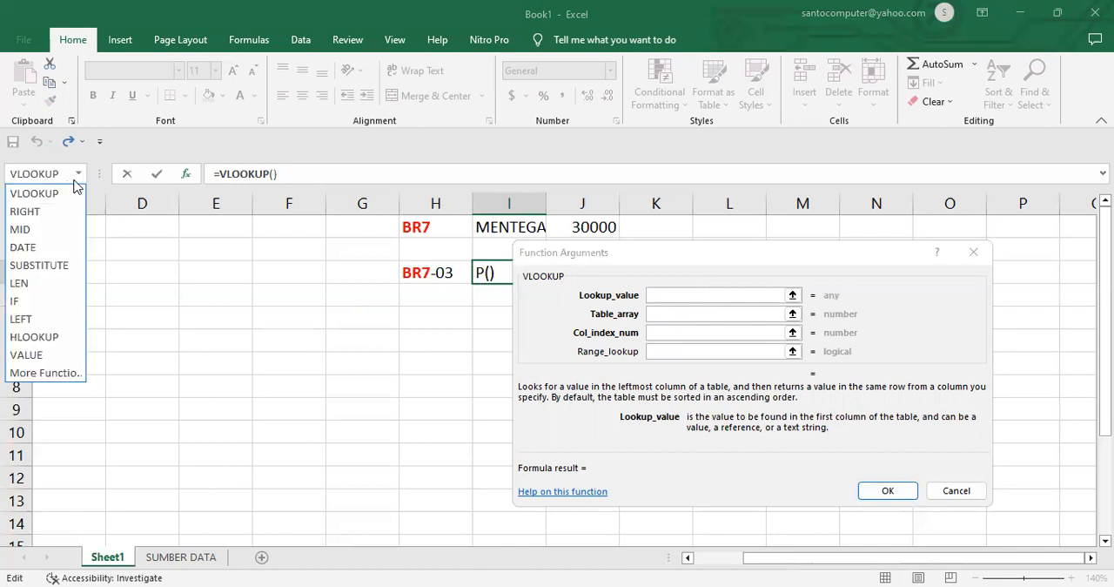
left_click(48, 322)
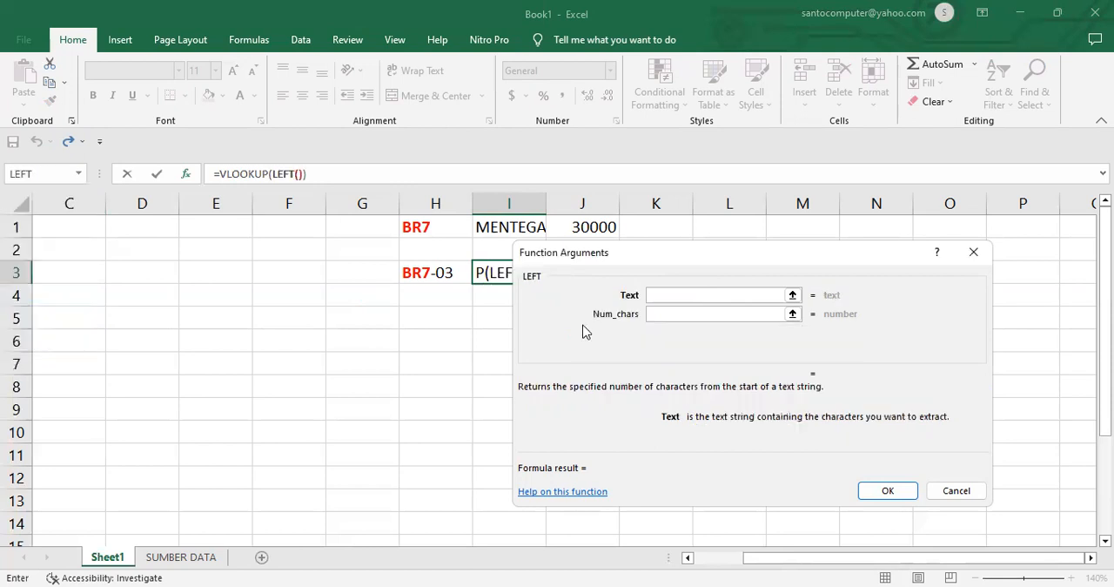
left_click(444, 274)
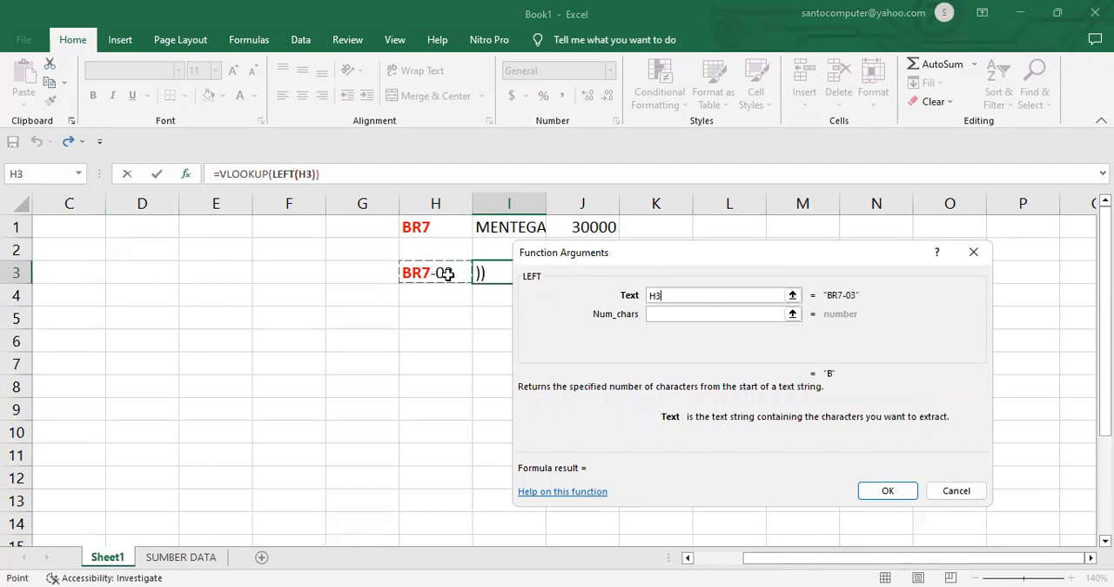
left_click(694, 315)
type("3")
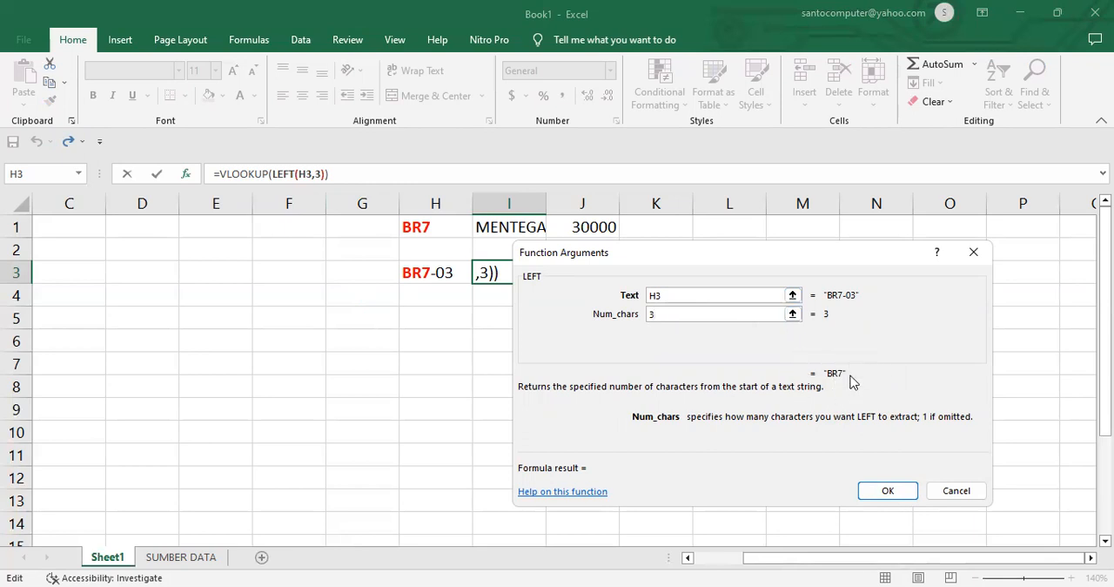
Step: Complete I3's VLOOKUP with table array SEMBAKO, column index 2 and range lookup 0, and autofit column I's width
left_click(257, 172)
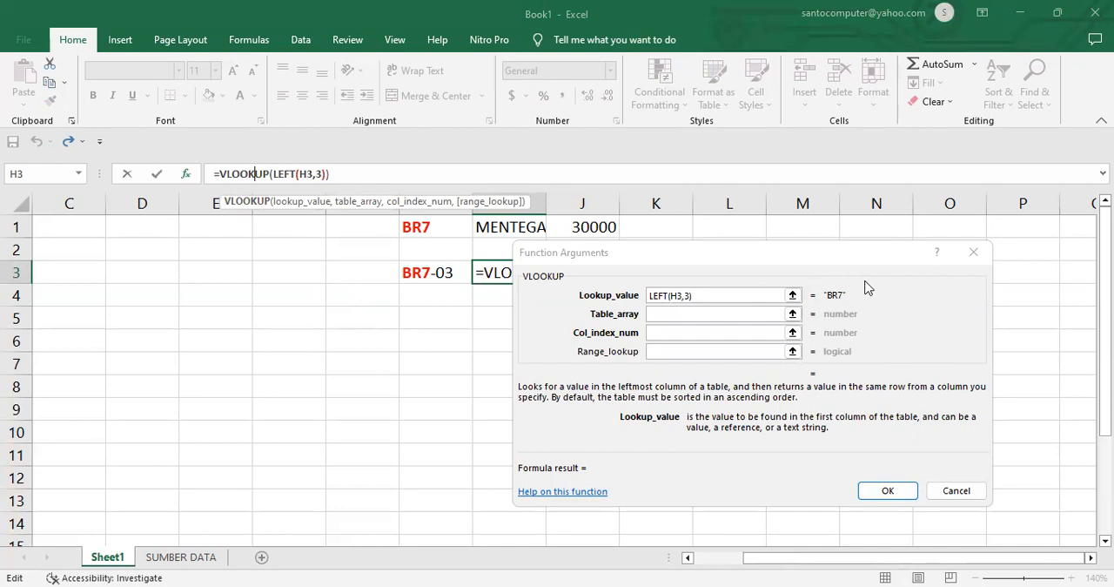
left_click(706, 316)
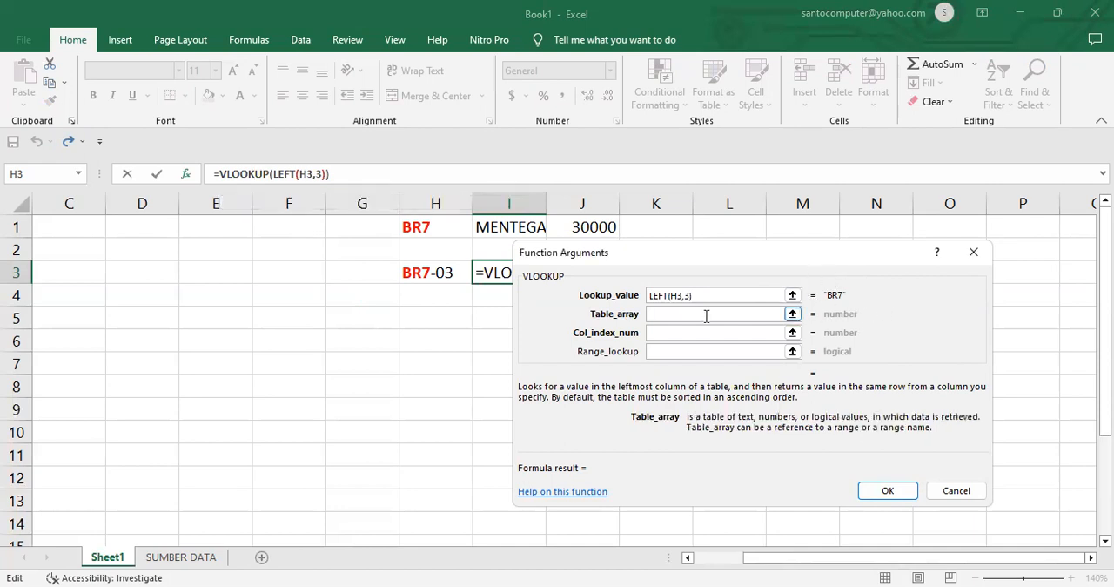
type("SEMBAKO")
key("Tab")
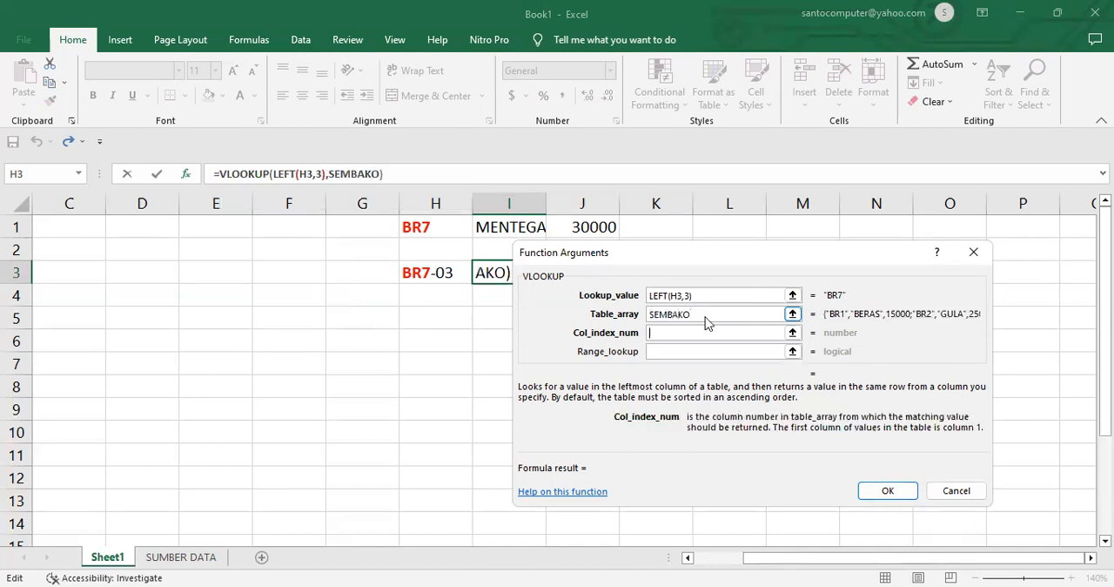
type("2")
key("Tab")
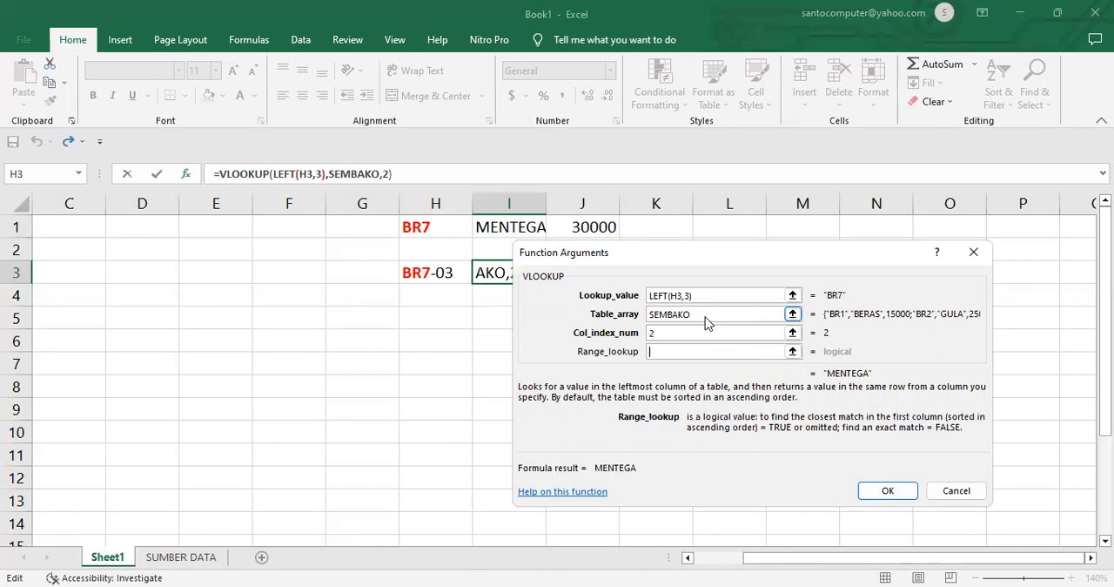
type("0")
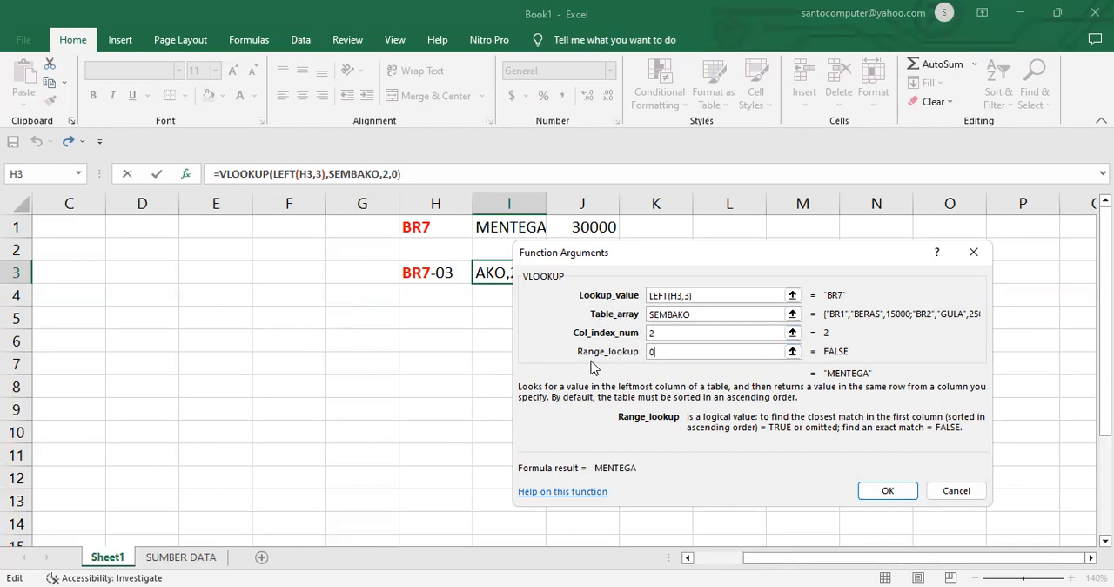
left_click(892, 493)
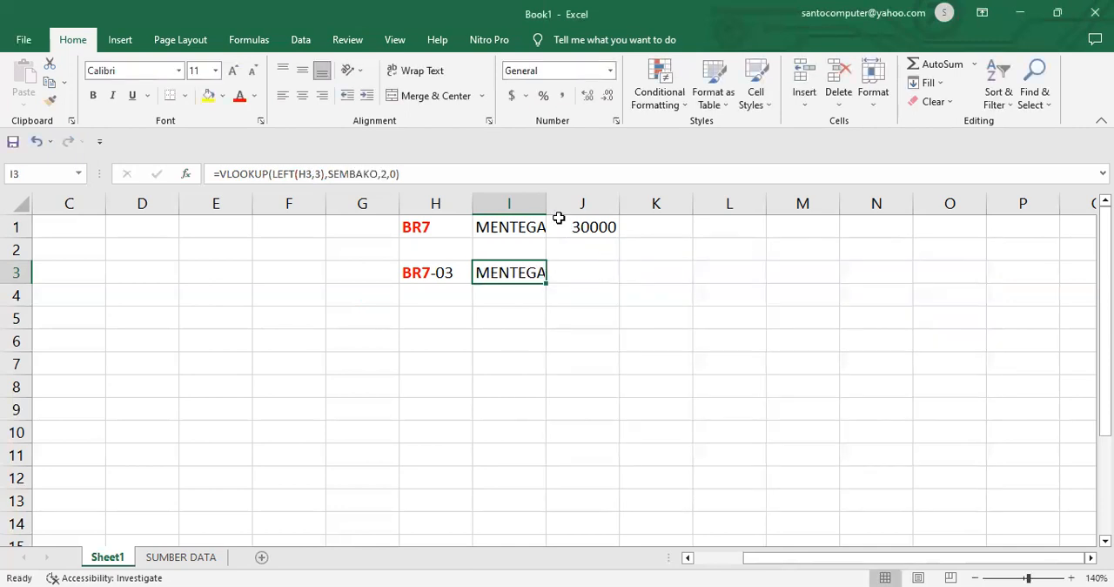
double_click(547, 209)
Step: Insert the VLOOKUP function in cell J3
left_click(610, 273)
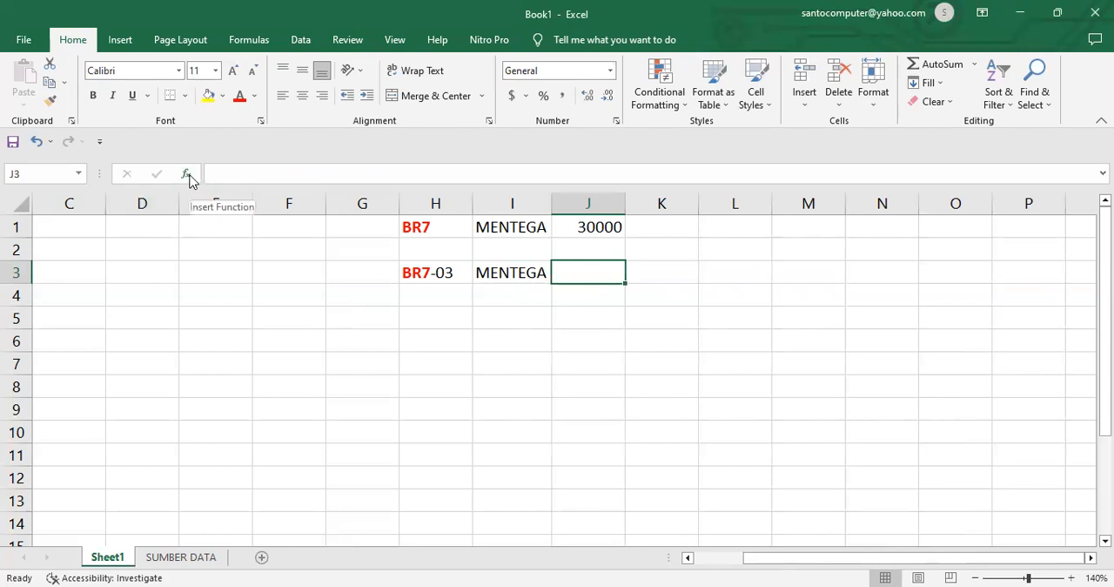
left_click(188, 175)
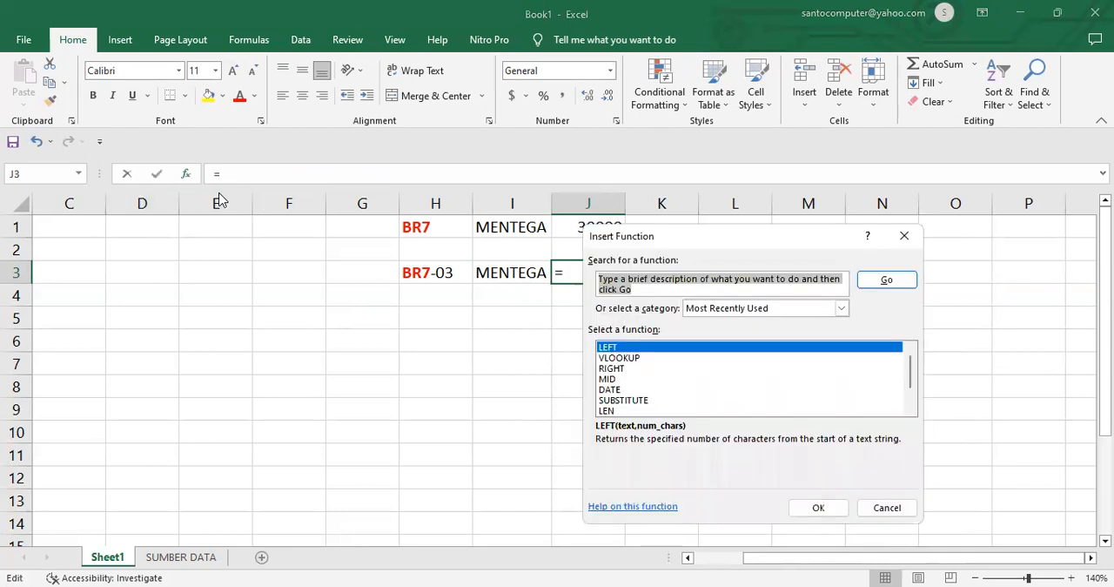
left_click(616, 358)
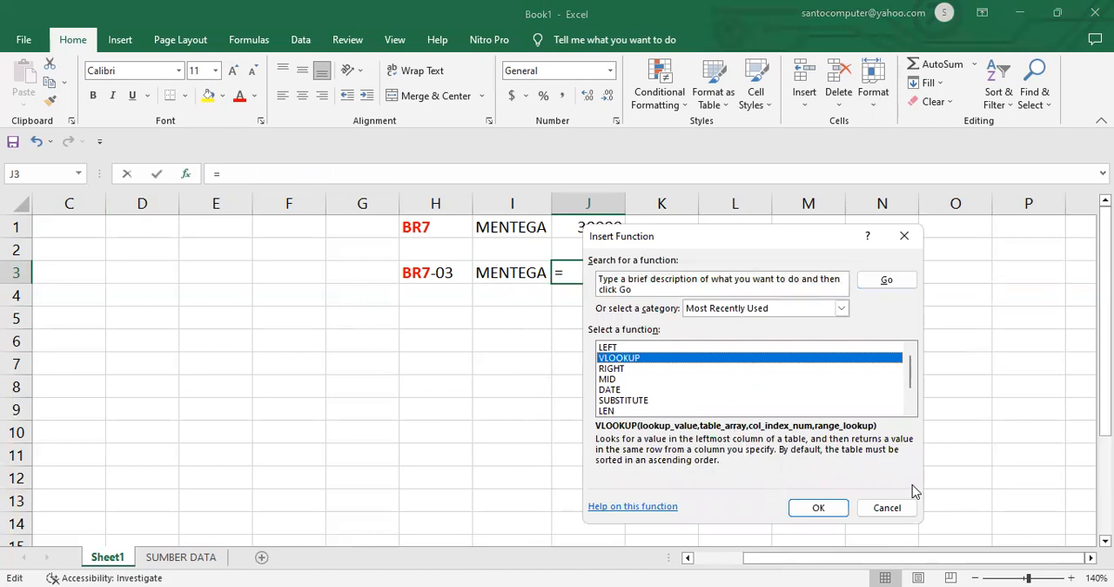
left_click(831, 514)
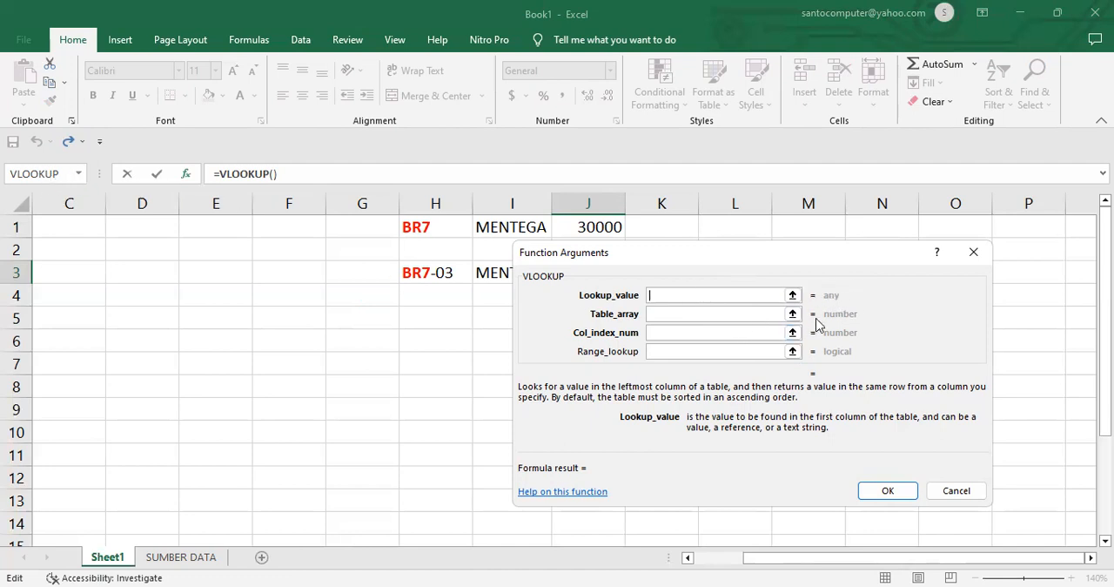
Step: Nest a LEFT function as the lookup value of J3's VLOOKUP, extracting 3 characters from H3
left_click(79, 175)
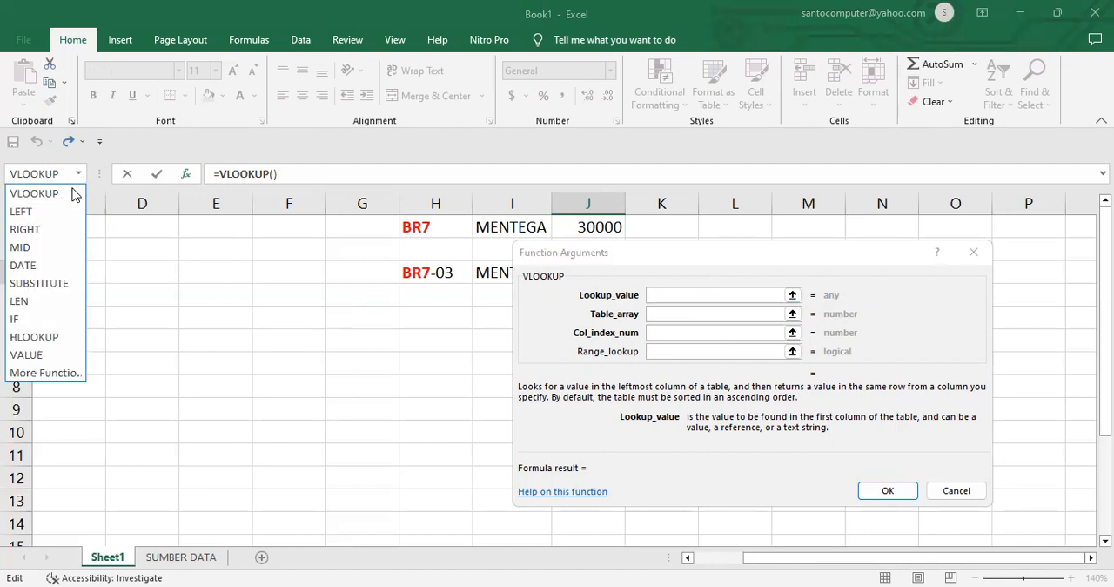
key("Return")
left_click(433, 273)
left_click(671, 313)
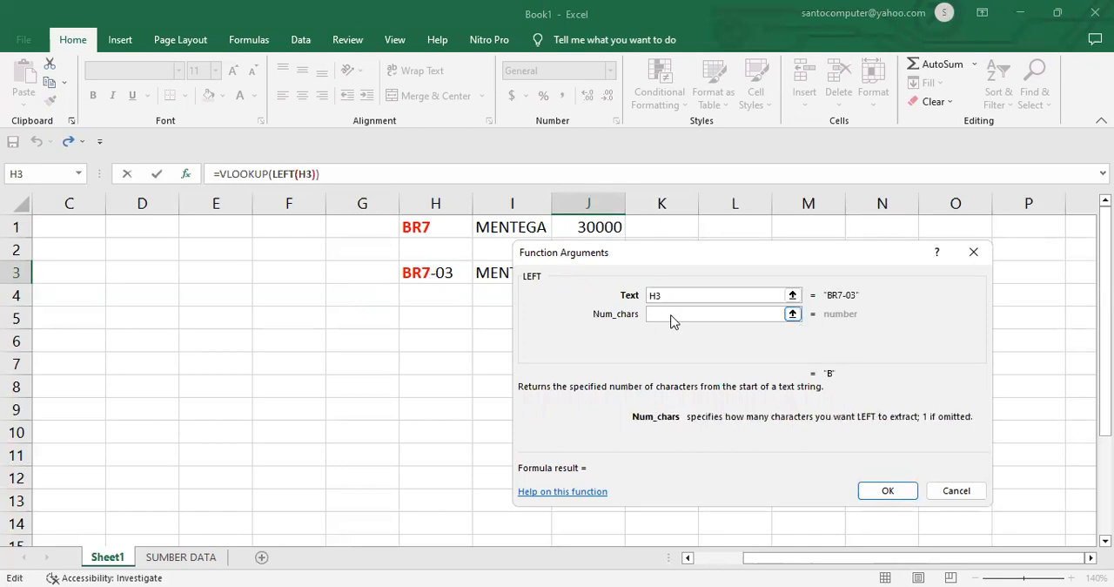
type("3")
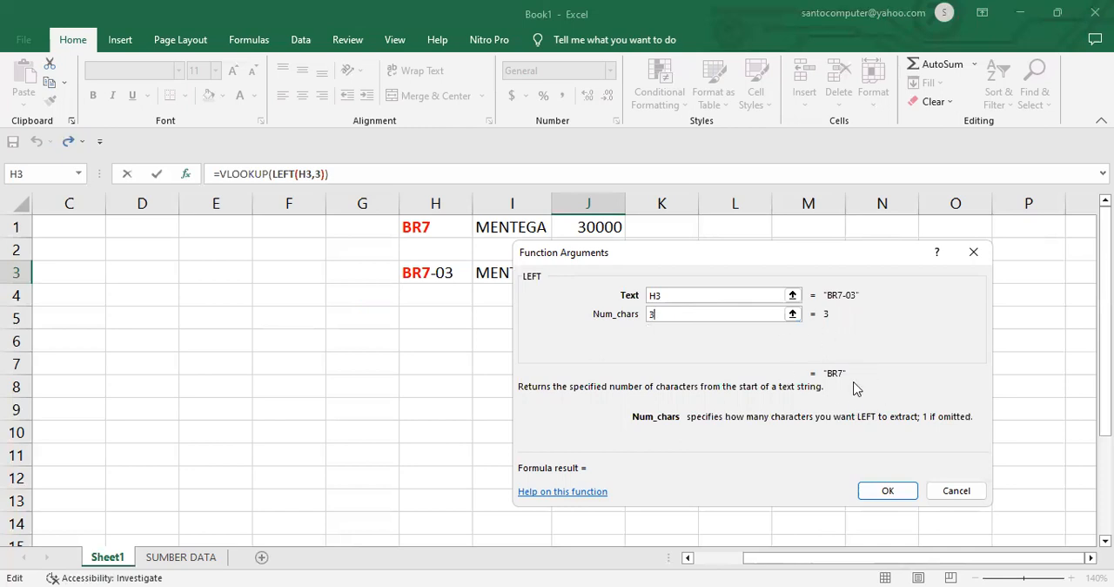
Step: Complete the VLOOKUP in J3 with table array SEMBAKO, column index 3 and range lookup 0
left_click(258, 171)
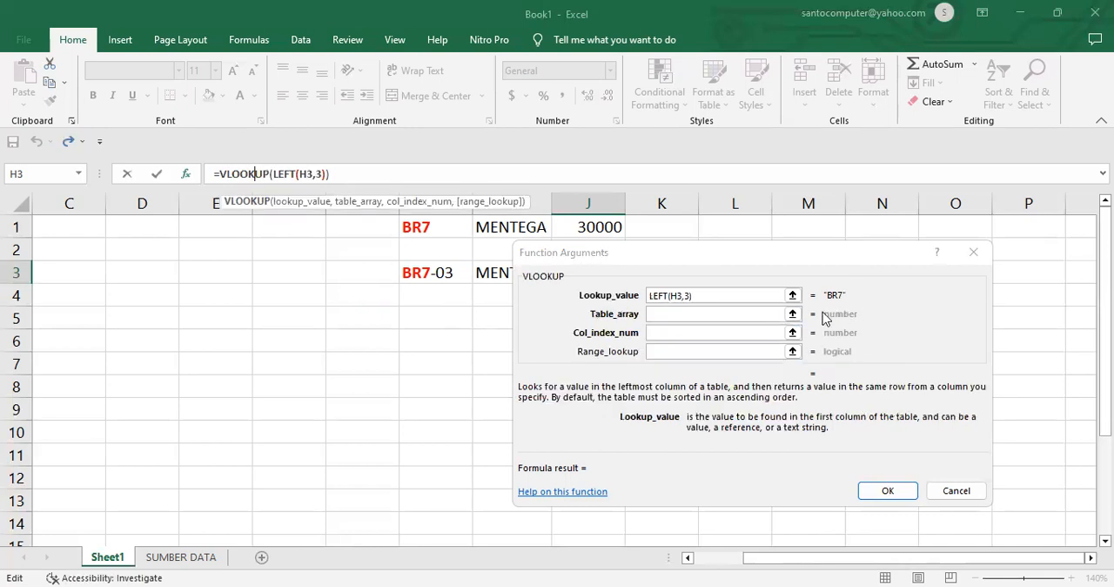
left_click(672, 314)
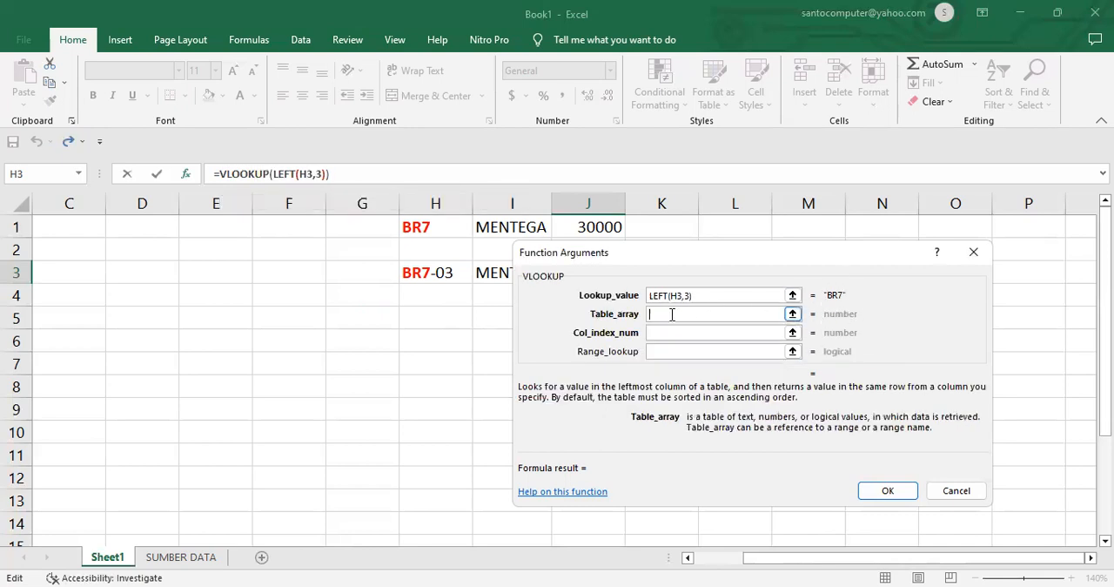
type("SEMBAKO")
key("Tab")
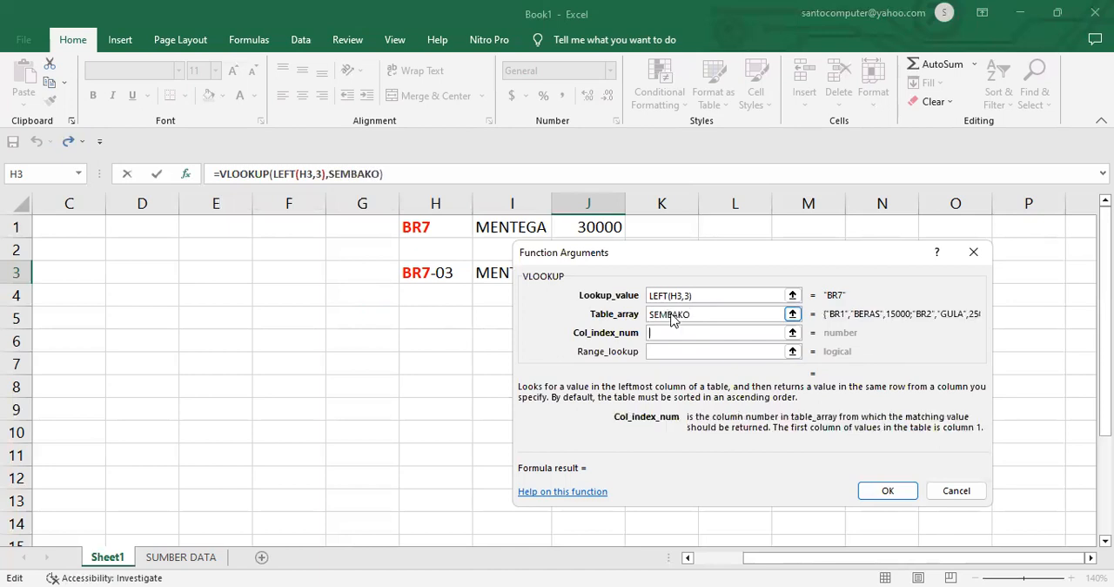
type("3")
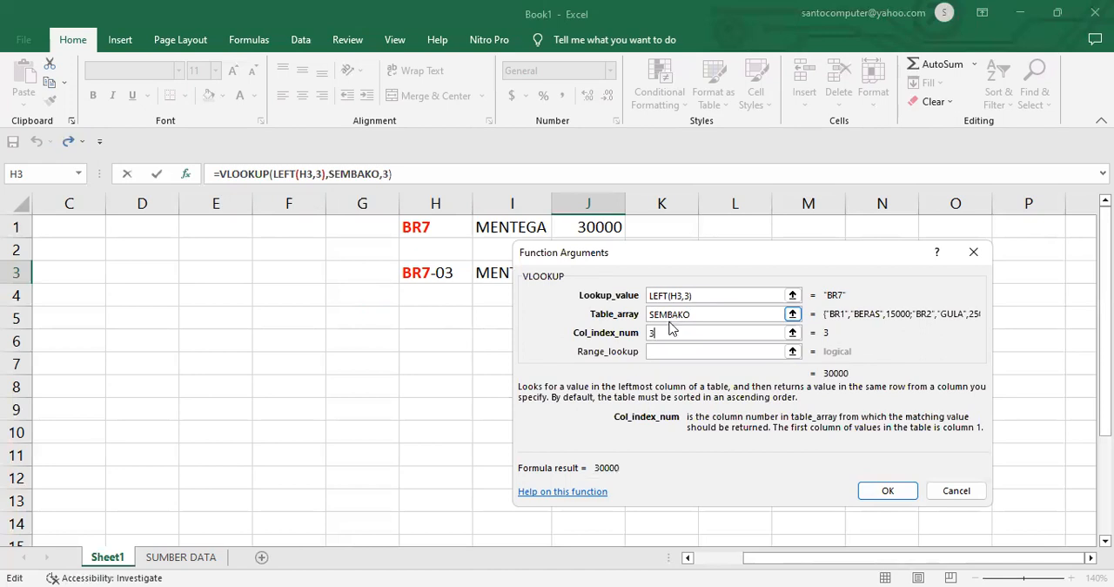
left_click(667, 353)
type("0")
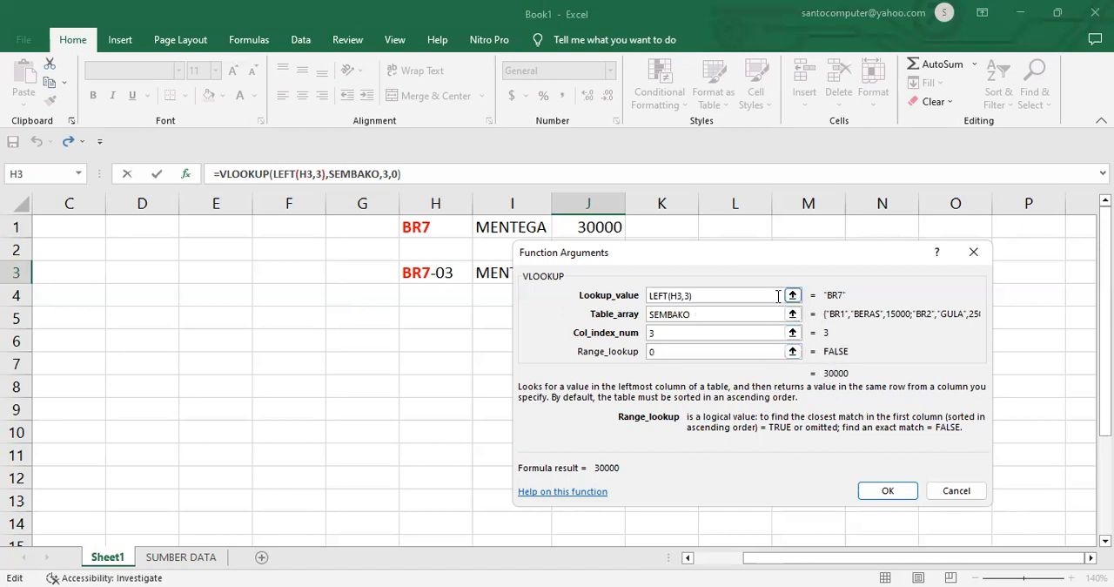
left_click(881, 491)
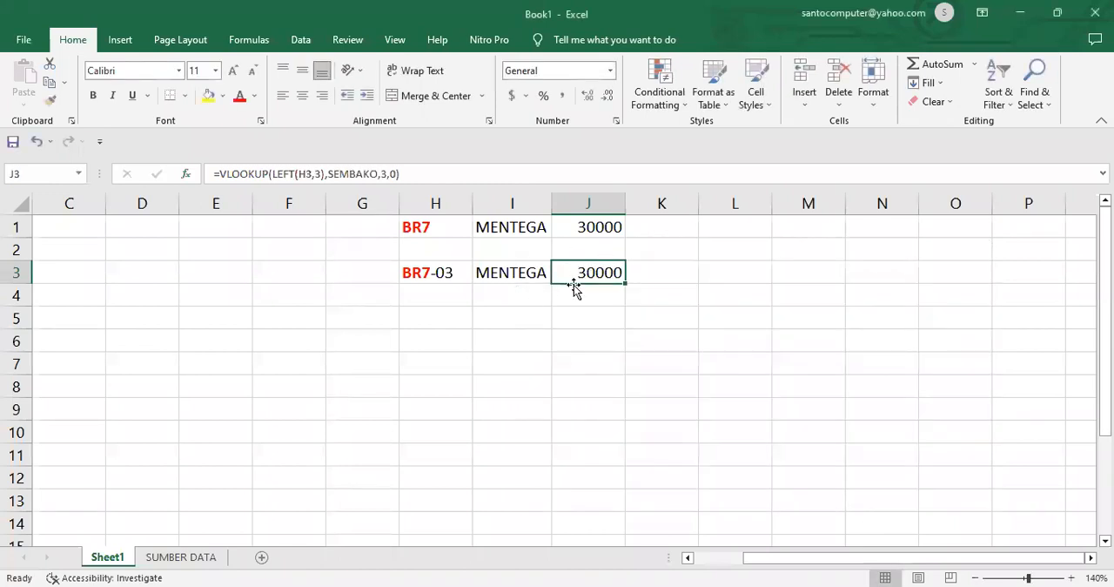